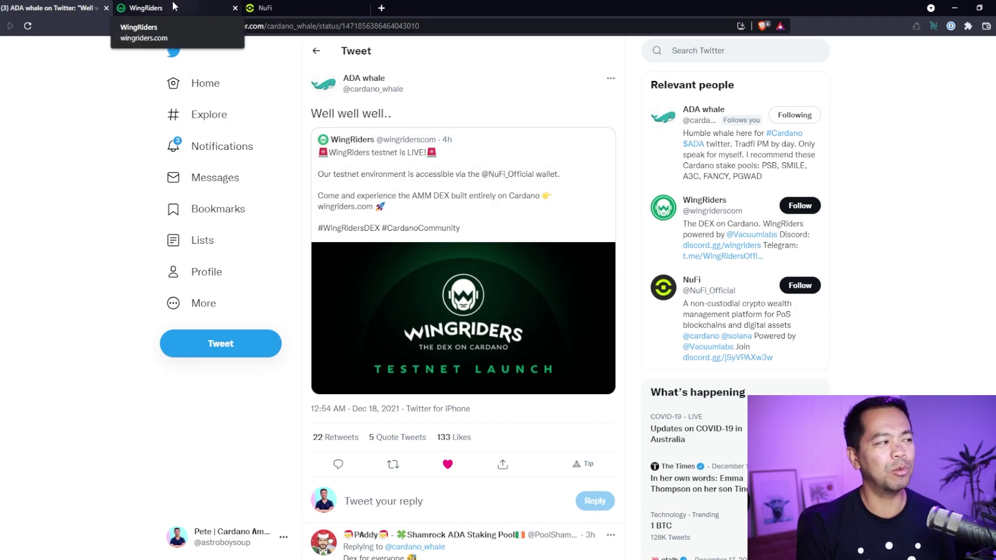
Step: Switch from the WingRiders testnet launch tweet to the wingriders.com tab
{"action": "left_click", "coordinate": [128, 7]}
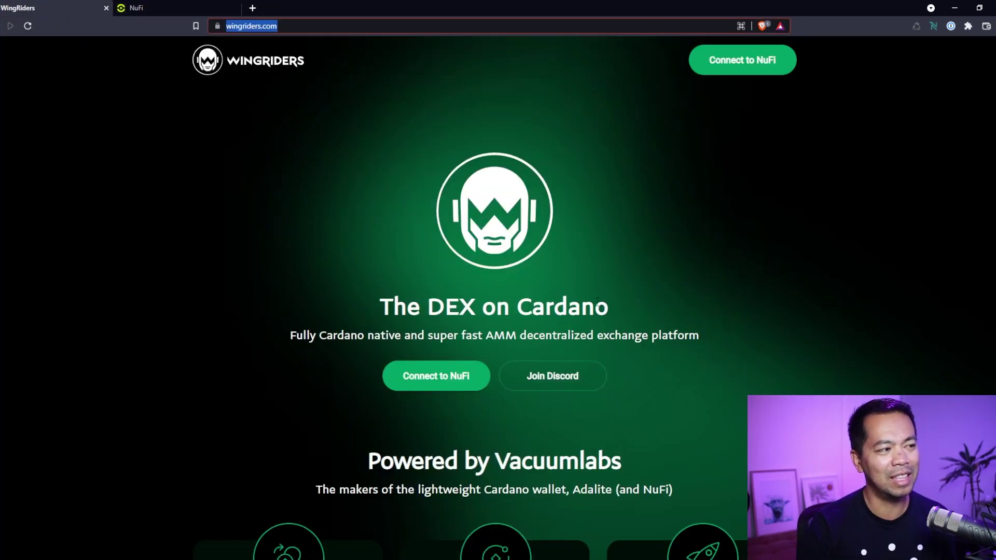
Step: Scroll through the WingRiders DEX homepage, glance at the NuFi Get Started tab, then return
{"action": "scroll", "coordinate": [598, 302], "scroll_direction": "down", "scroll_amount": 4}
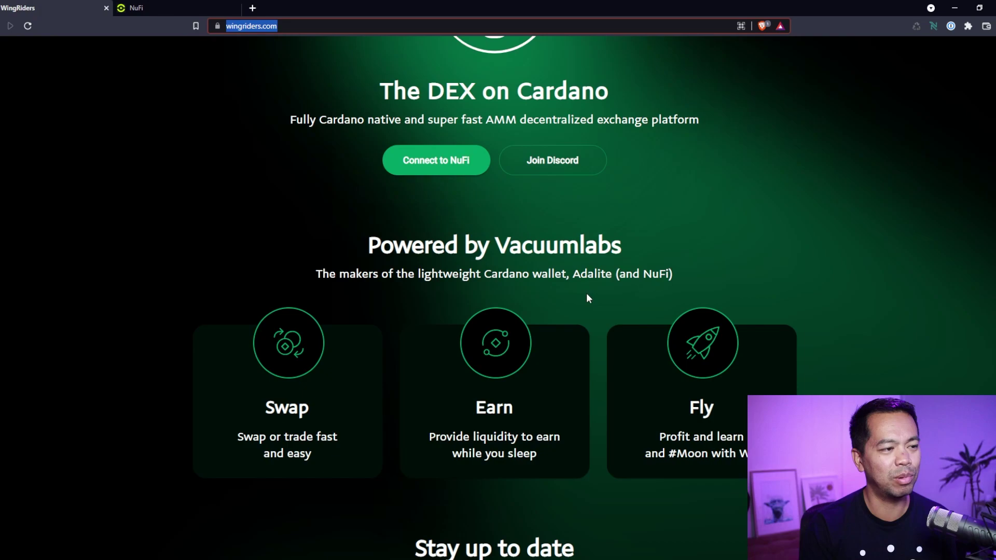
{"action": "scroll", "coordinate": [588, 298], "scroll_direction": "down", "scroll_amount": 1}
{"action": "scroll", "coordinate": [588, 297], "scroll_direction": "up", "scroll_amount": 3}
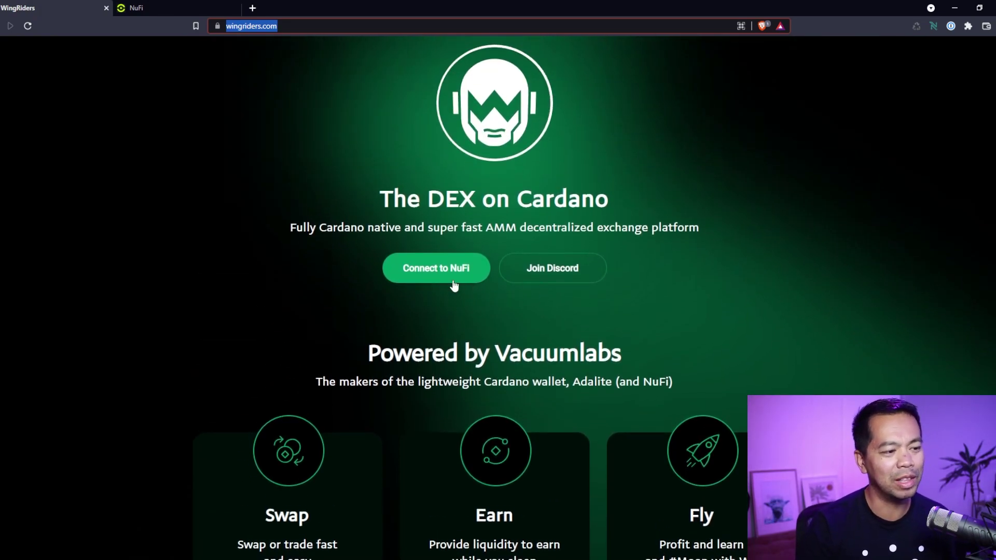
{"action": "left_click", "coordinate": [175, 8]}
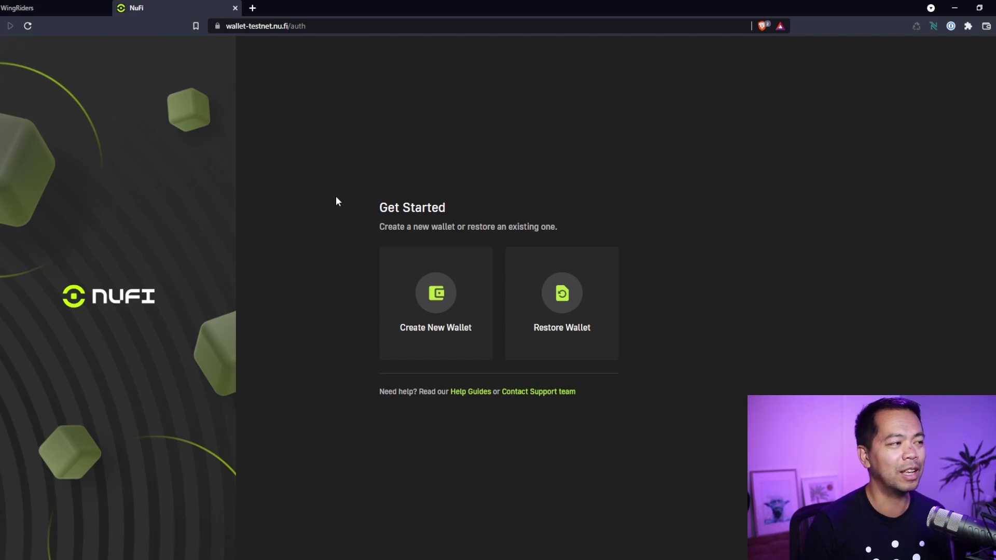
{"action": "left_click", "coordinate": [41, 7]}
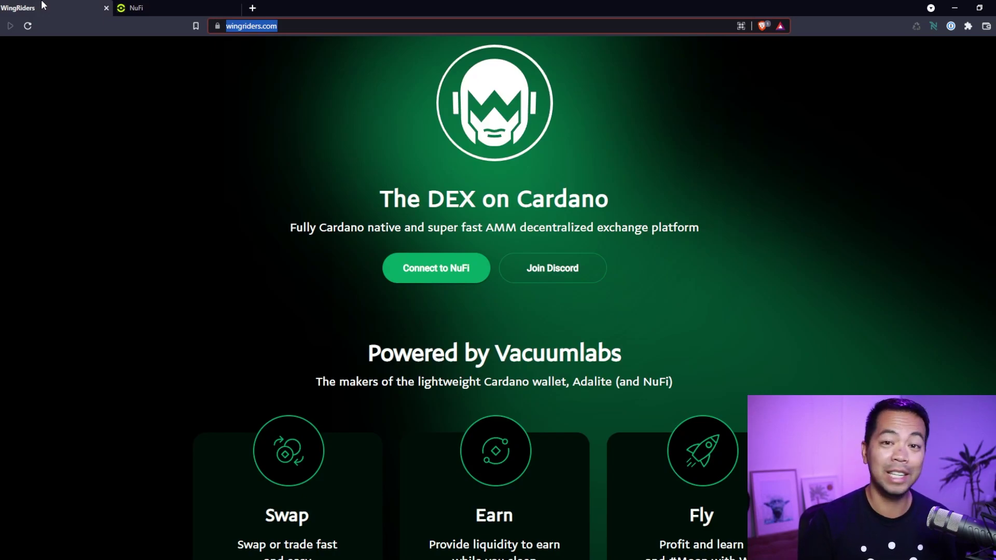
Step: Start a new NuFi wallet named Wallet_1, accepting the terms and skipping hardware wallet
{"action": "left_click", "coordinate": [138, 7]}
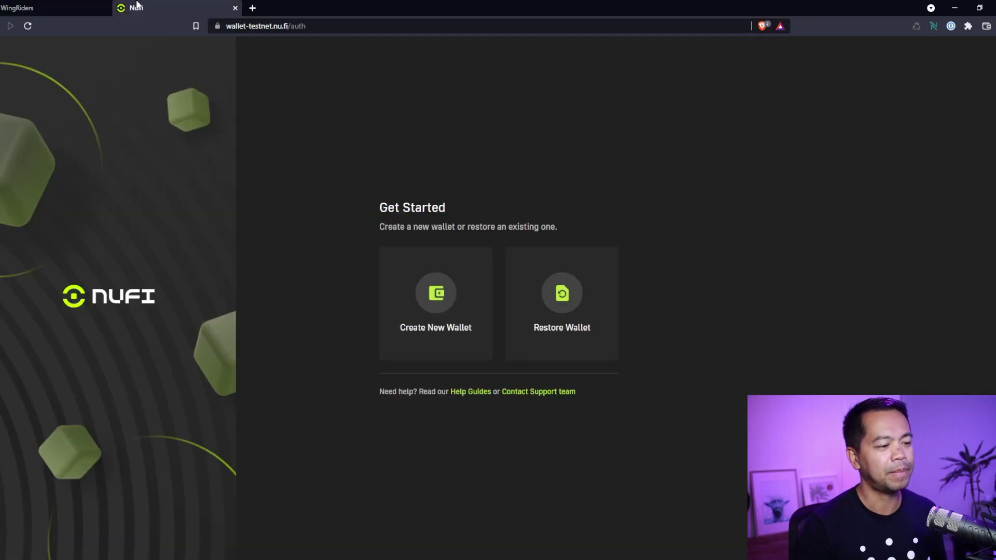
{"action": "left_click", "coordinate": [429, 312]}
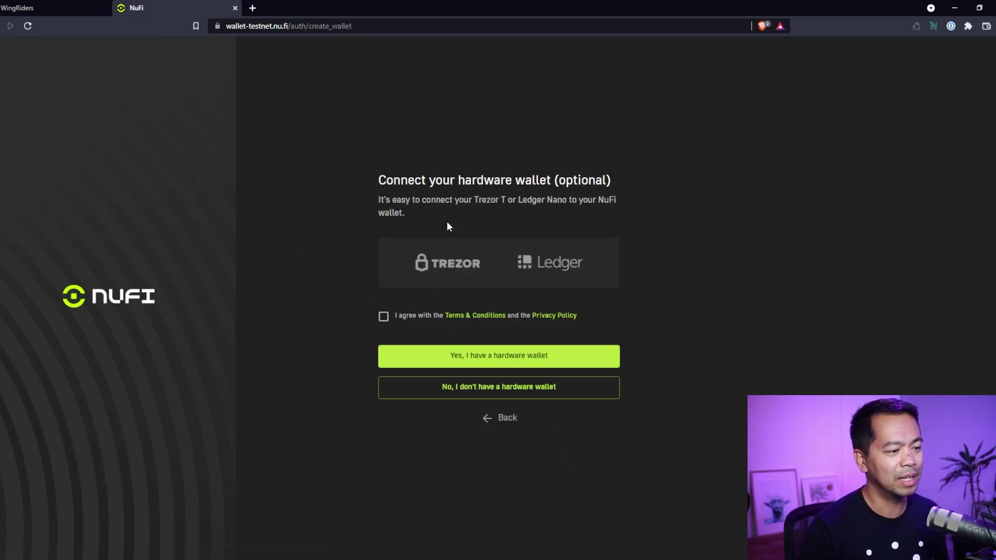
{"action": "left_click", "coordinate": [384, 317]}
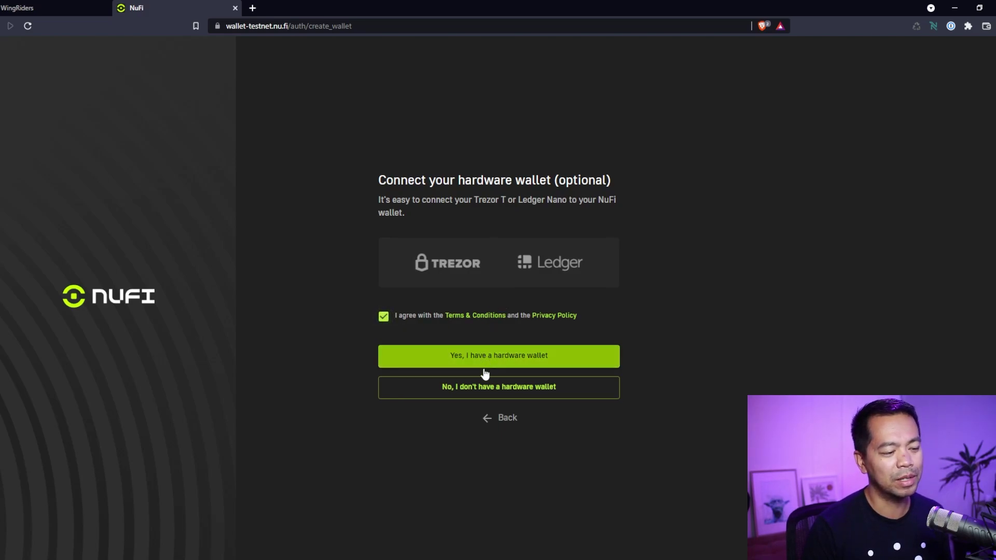
{"action": "left_click", "coordinate": [489, 396]}
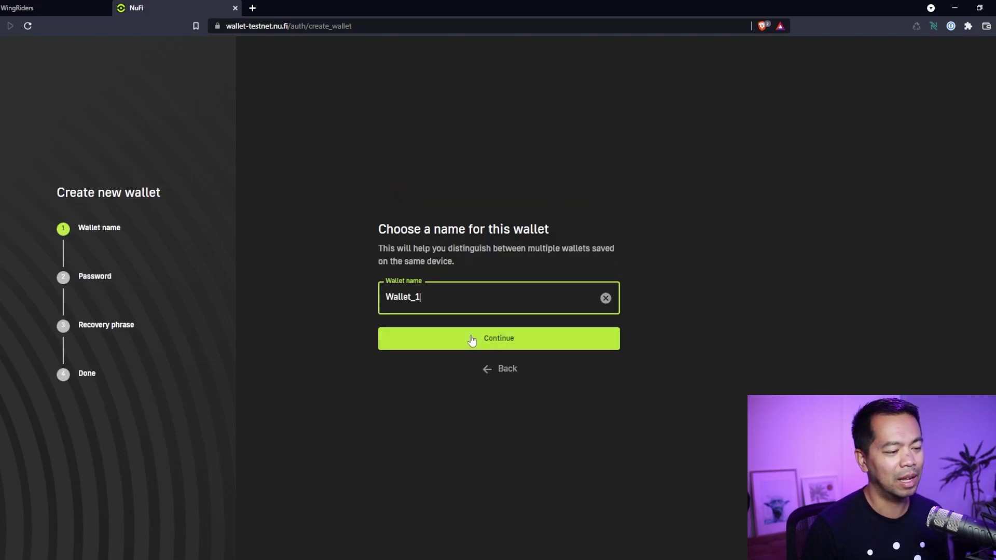
{"action": "left_click", "coordinate": [488, 340]}
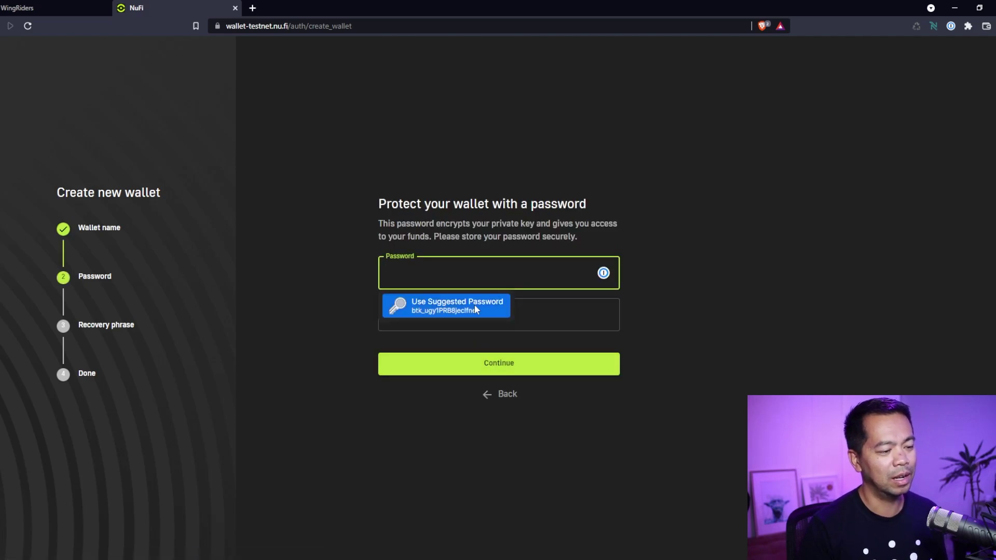
Step: Protect Wallet_1 with a suggested password saved to the password manager
{"action": "left_click", "coordinate": [439, 308]}
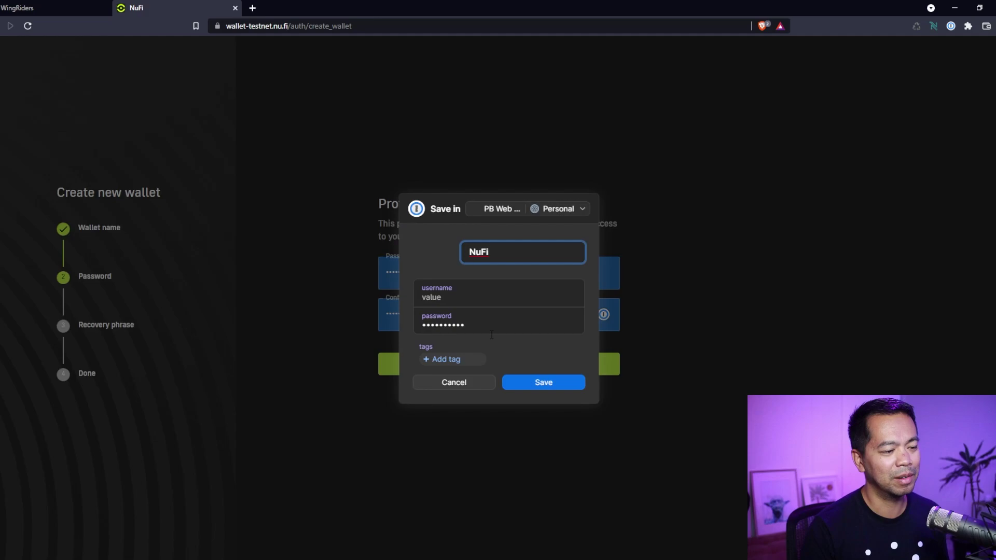
{"action": "left_click", "coordinate": [549, 383]}
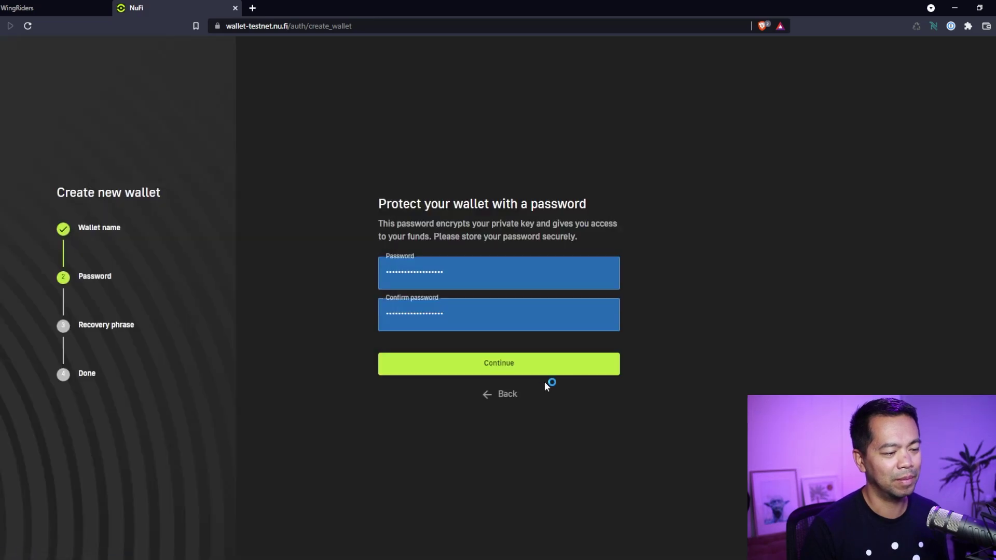
{"action": "left_click", "coordinate": [521, 372]}
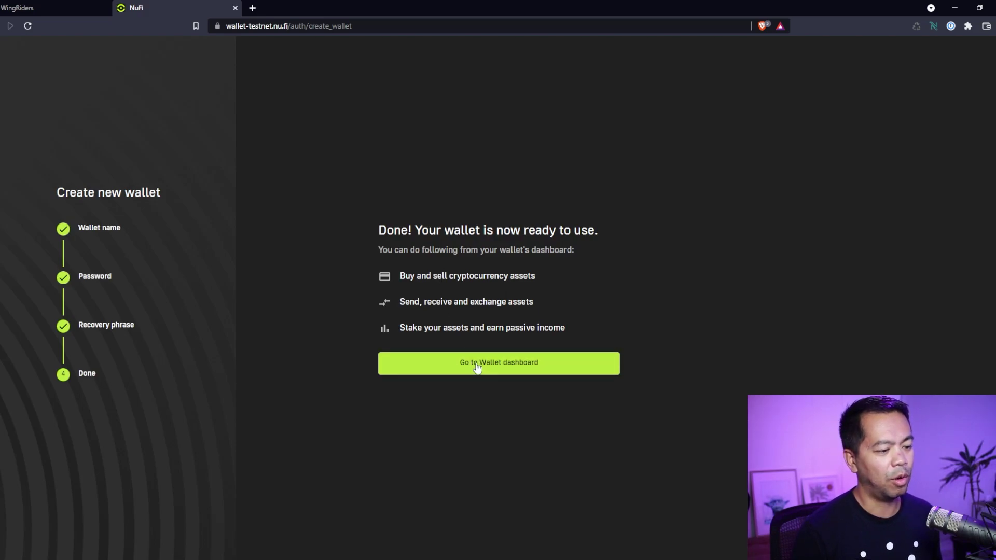
Step: Open the Wallet_1 dashboard, browse NFT and Staking, then open the WingRiders DEX section
{"action": "left_click", "coordinate": [493, 373]}
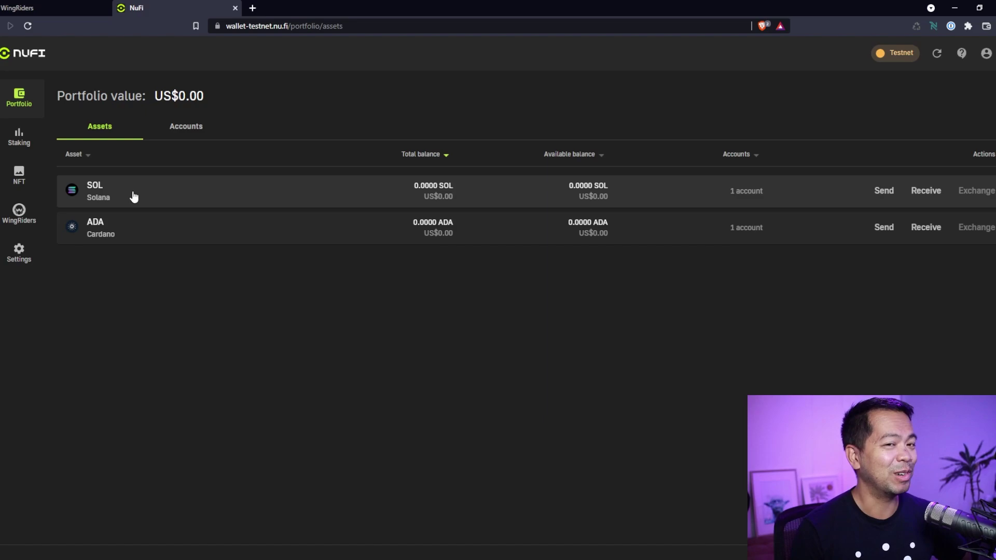
{"action": "left_click", "coordinate": [20, 175]}
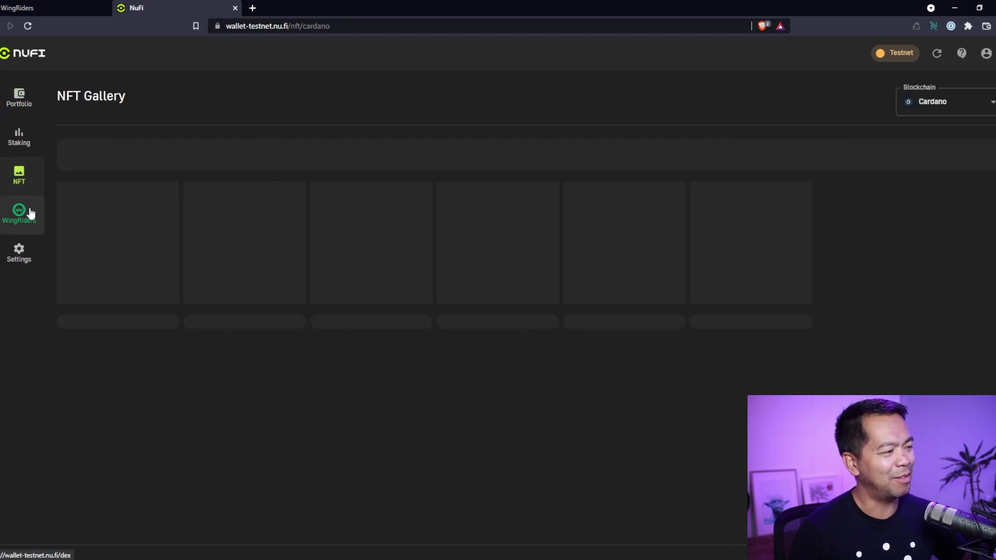
{"action": "left_click", "coordinate": [36, 148]}
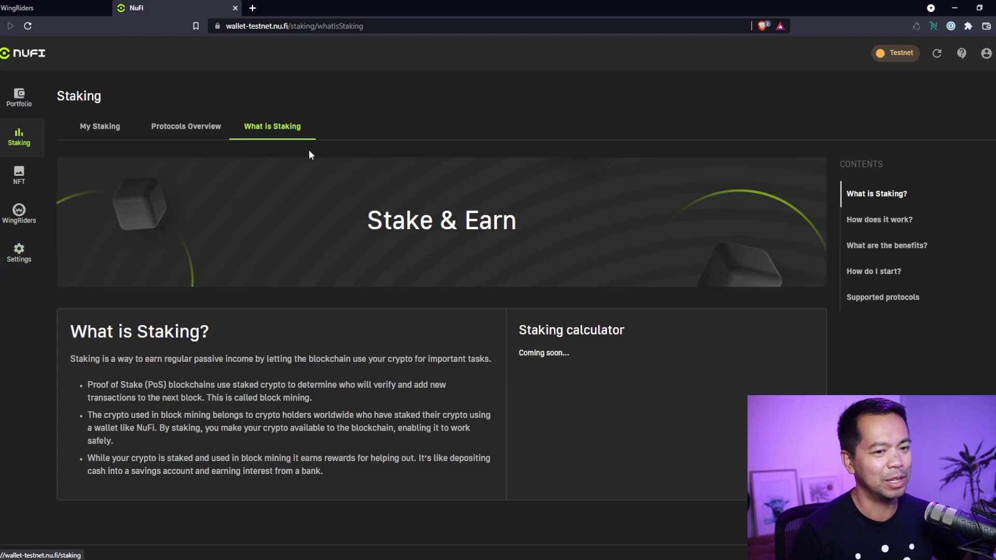
{"action": "left_click", "coordinate": [19, 213]}
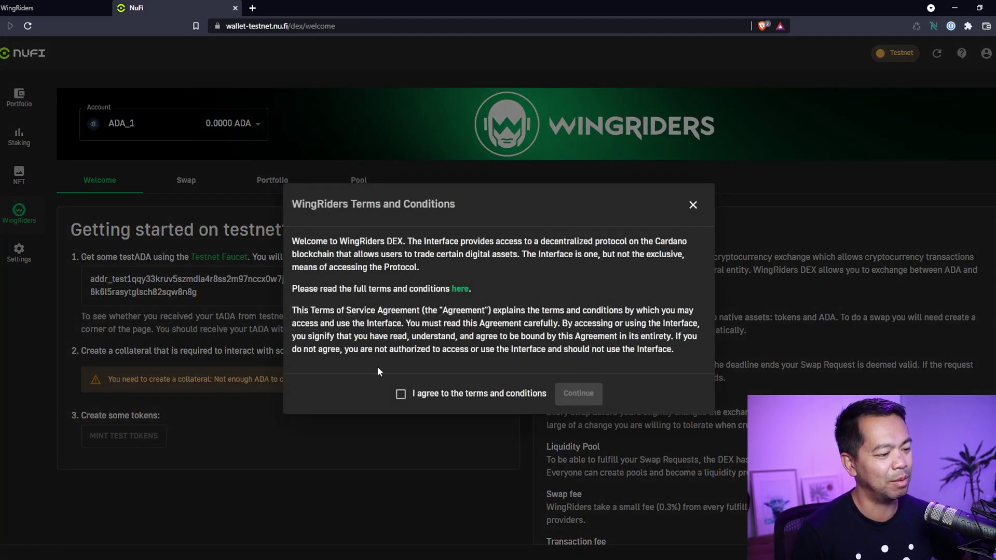
Step: Accept the WingRiders terms, open the Testnet Faucet in background, and try connecting wingriders.com to NuFi
{"action": "left_click", "coordinate": [401, 394]}
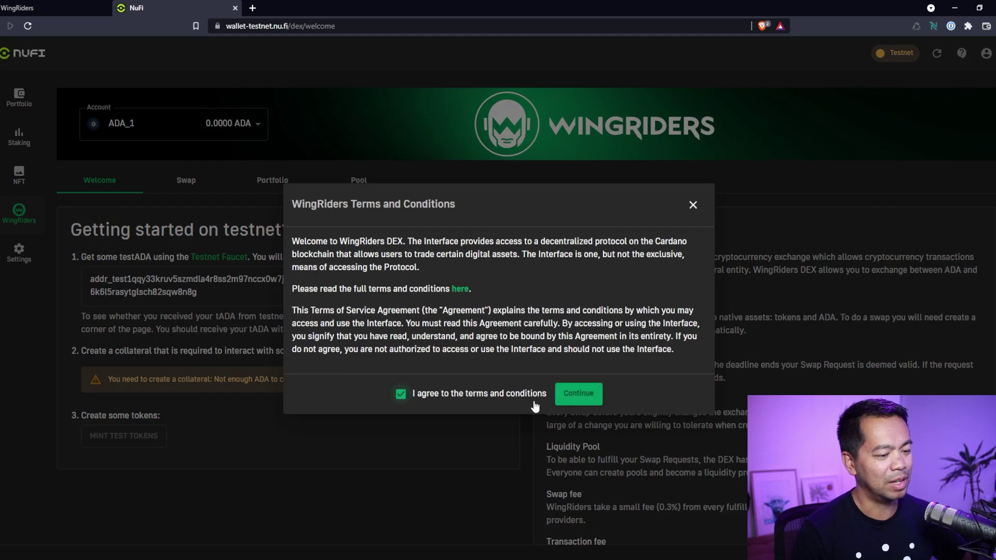
{"action": "left_click", "coordinate": [578, 394]}
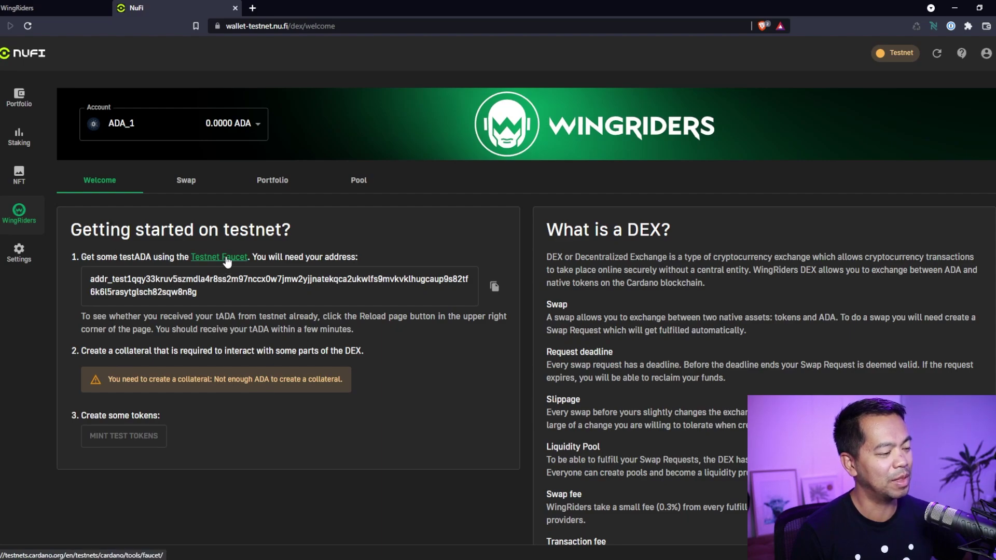
{"action": "middle_click", "coordinate": [226, 261]}
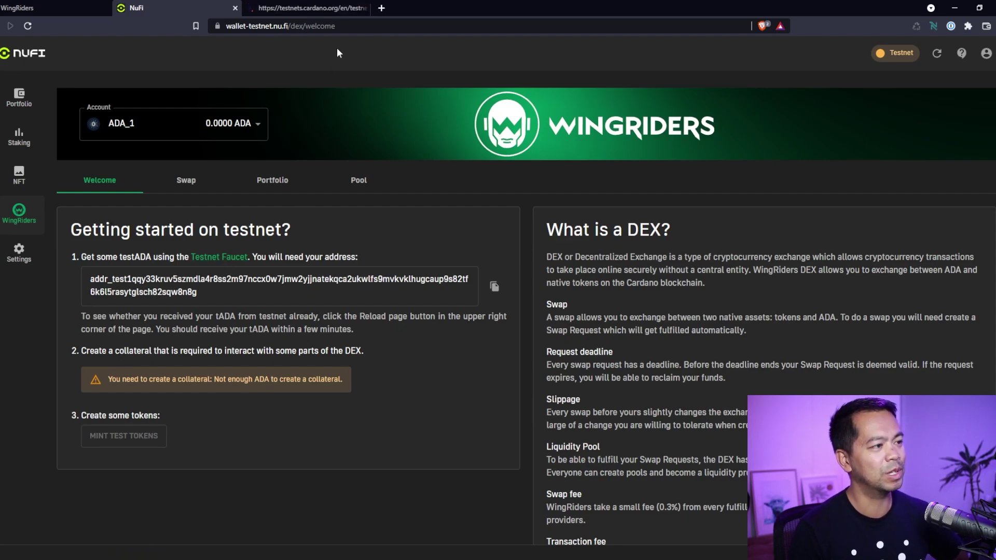
{"action": "left_click", "coordinate": [58, 8]}
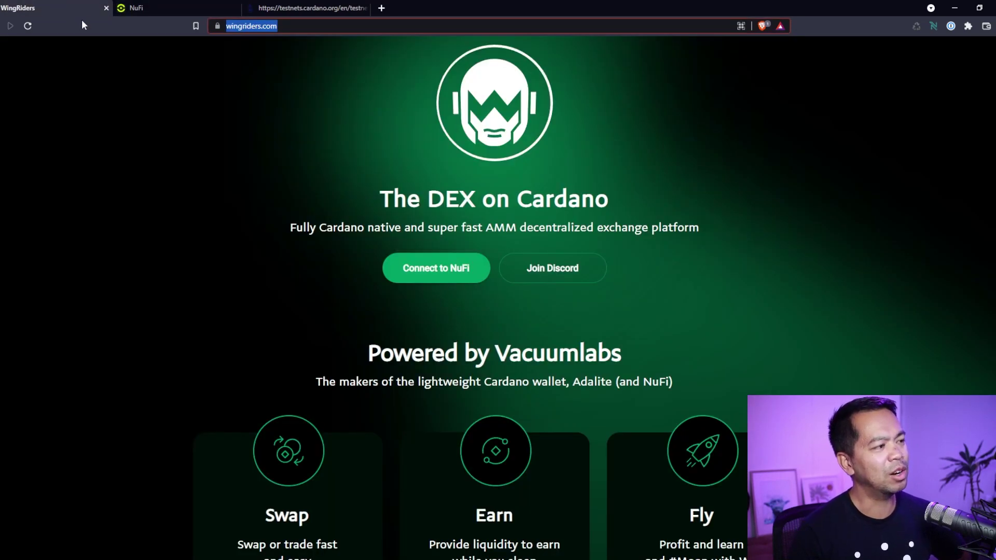
{"action": "left_click", "coordinate": [450, 269]}
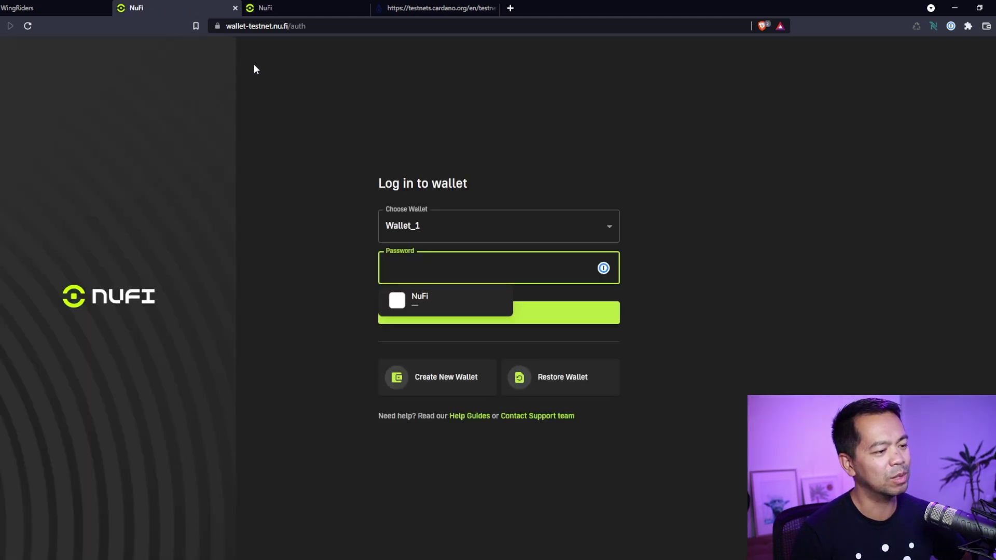
{"action": "left_click", "coordinate": [235, 8]}
{"action": "left_click", "coordinate": [189, 9]}
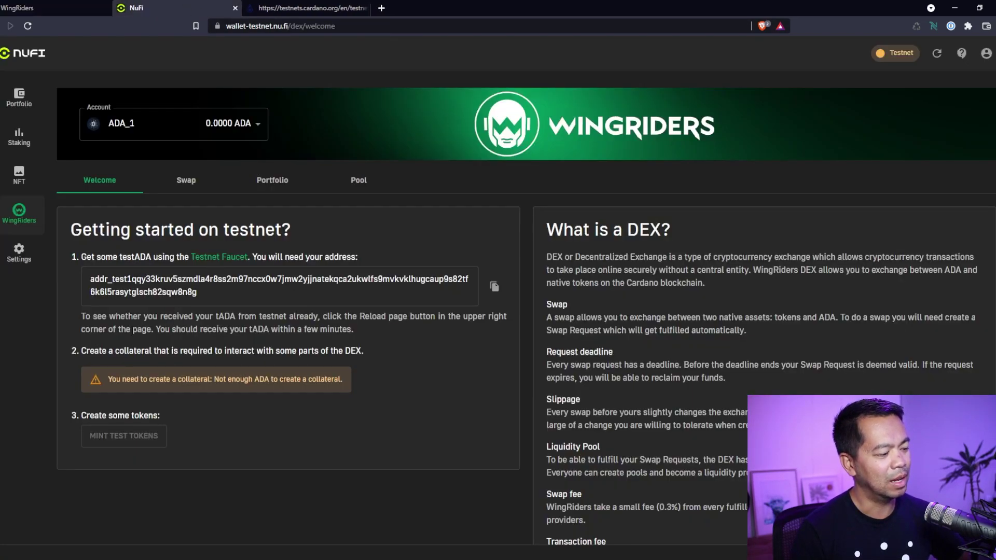
Step: Copy the wallet address and request 1000 test ADA from the Cardano Testnets Faucet
{"action": "double_click", "coordinate": [202, 294]}
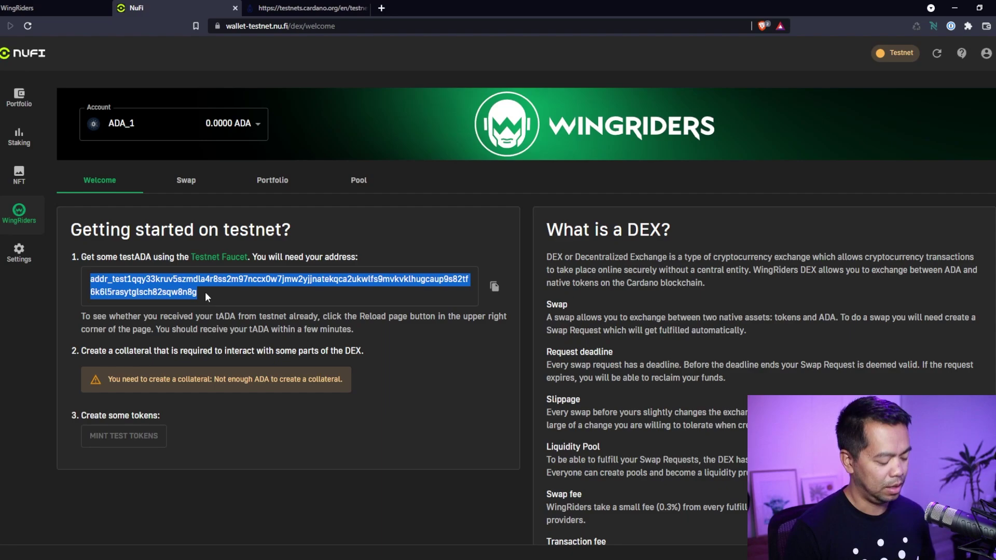
{"action": "left_click", "coordinate": [241, 259]}
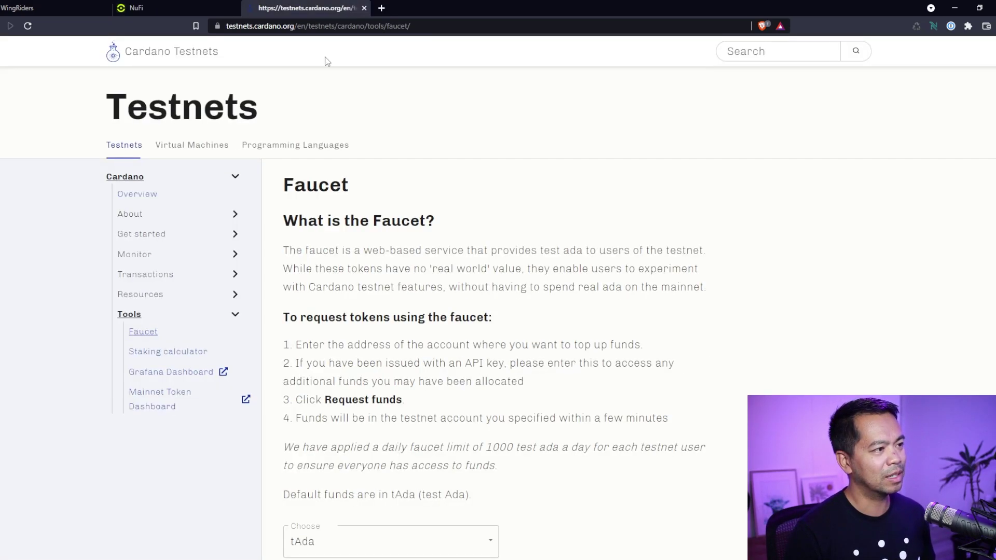
{"action": "scroll", "coordinate": [415, 336], "scroll_direction": "down", "scroll_amount": 3}
{"action": "scroll", "coordinate": [369, 396], "scroll_direction": "down", "scroll_amount": 1}
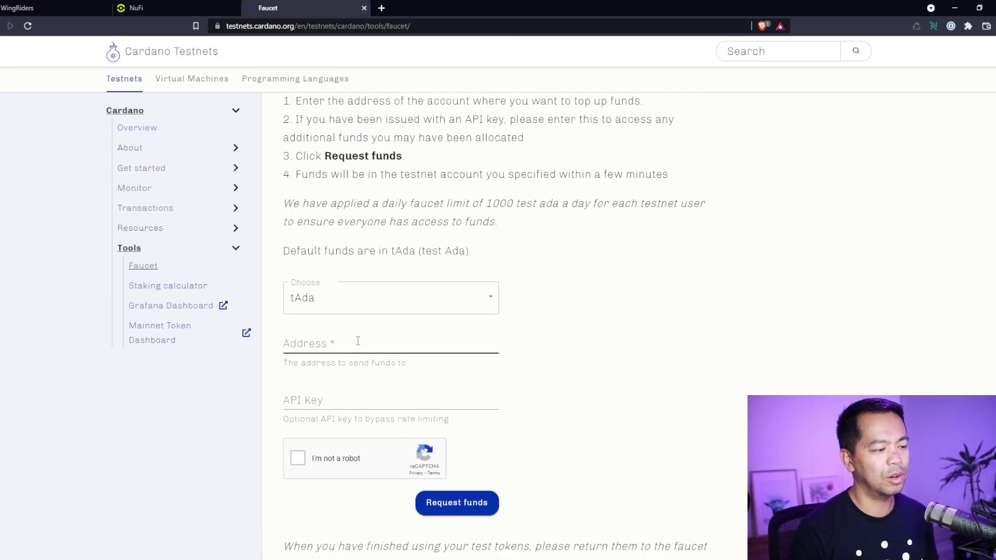
{"action": "left_click", "coordinate": [363, 344]}
{"action": "key", "text": "ctrl+v"}
{"action": "left_click", "coordinate": [301, 457]}
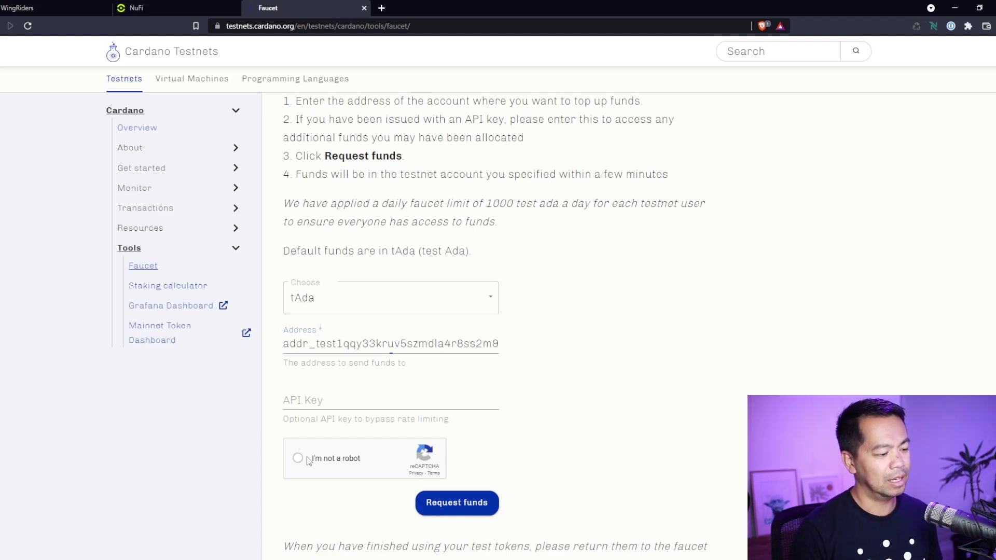
{"action": "left_click", "coordinate": [485, 506]}
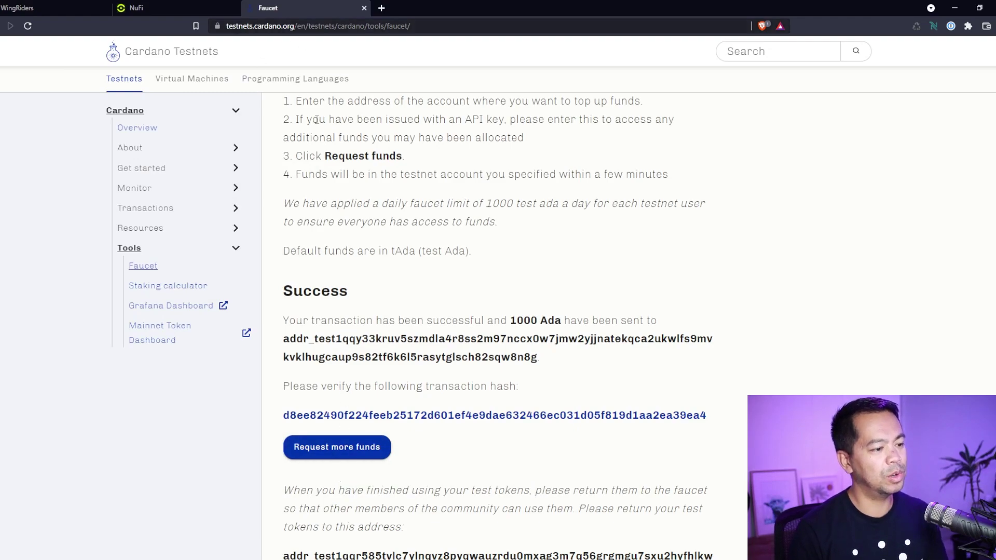
{"action": "left_click", "coordinate": [175, 7]}
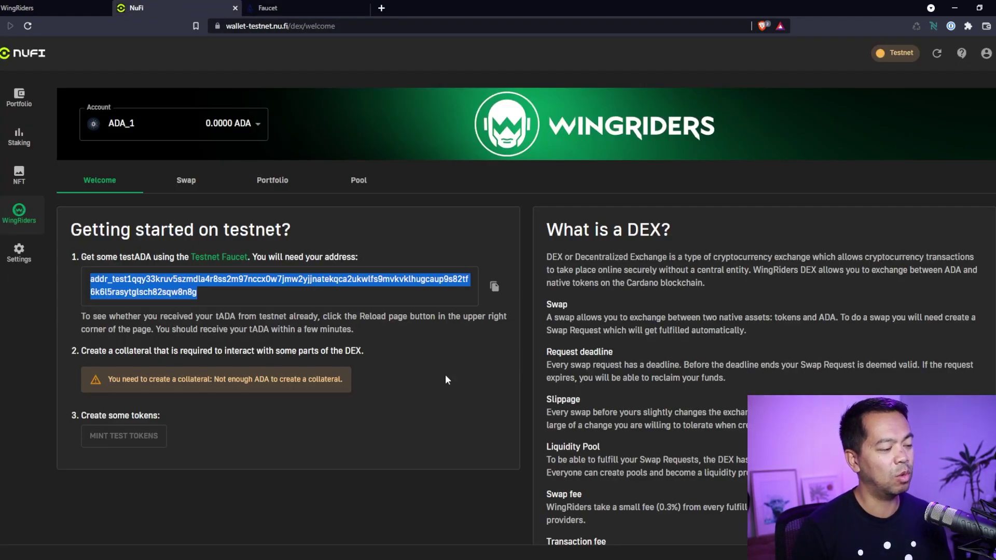
Step: Refresh NuFi's WingRiders page until it shows the 1,000 ADA faucet balance
{"action": "left_click", "coordinate": [435, 363]}
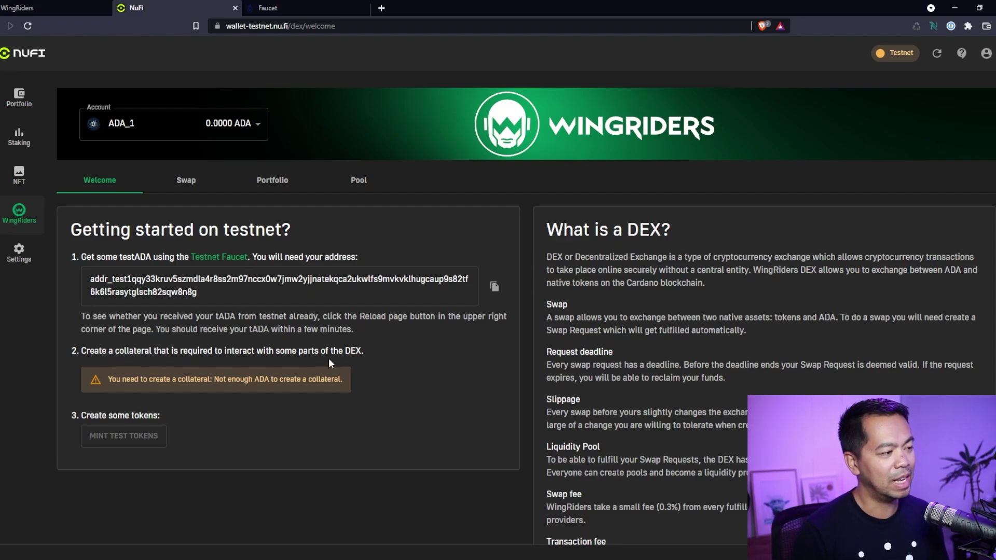
{"action": "left_click", "coordinate": [155, 129]}
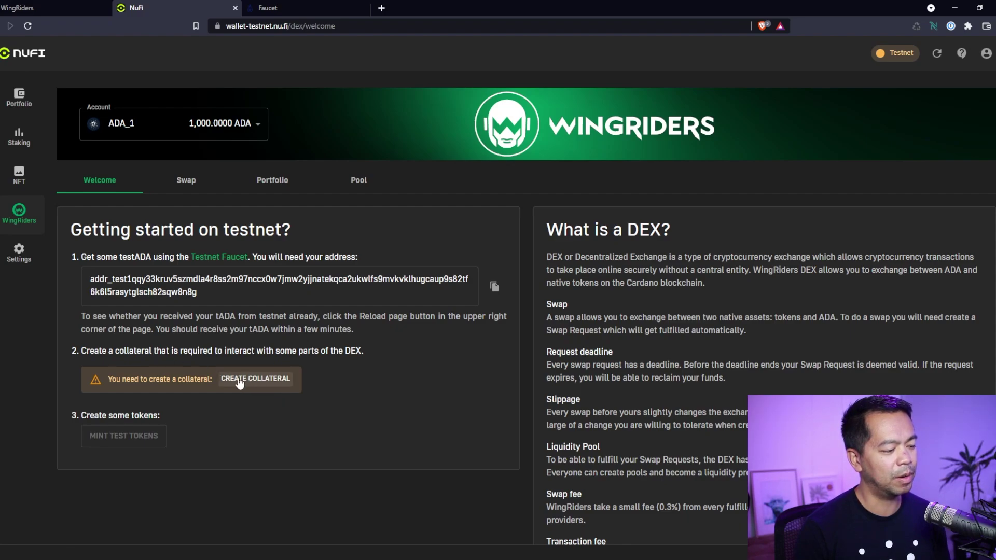
Step: Create the 4 ADA WingRiders collateral, confirming with the saved profile password
{"action": "left_click", "coordinate": [240, 384]}
{"action": "right_click", "coordinate": [340, 331]}
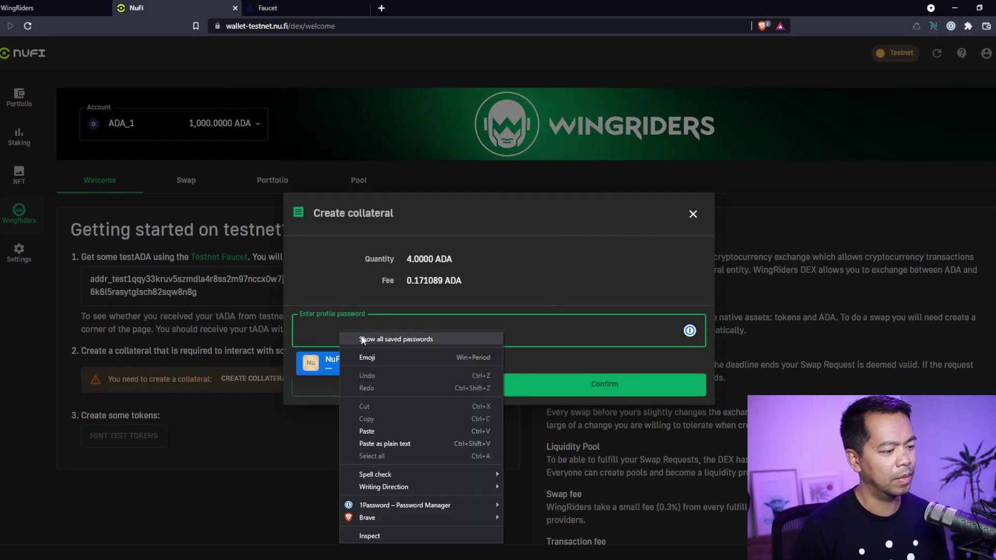
{"action": "left_click", "coordinate": [367, 432]}
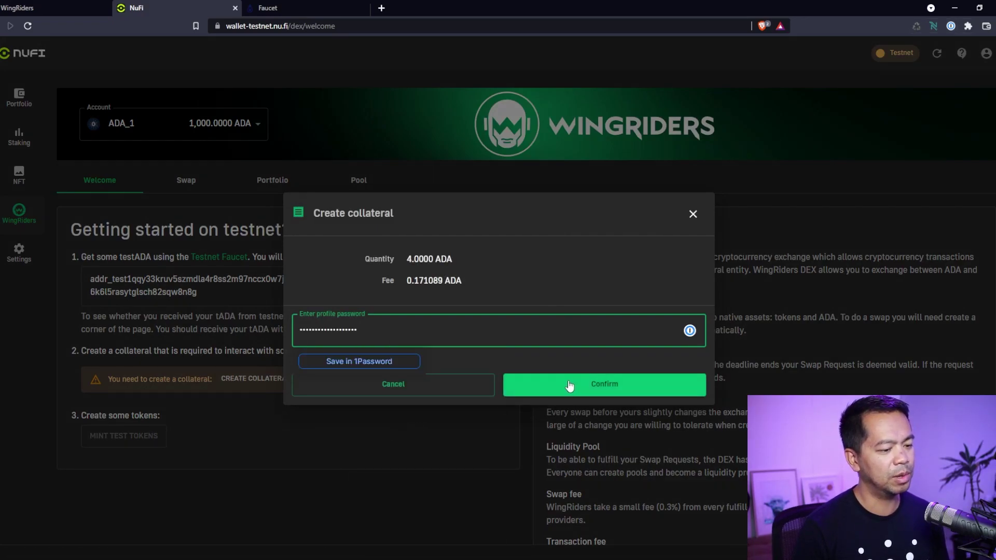
{"action": "left_click", "coordinate": [588, 392]}
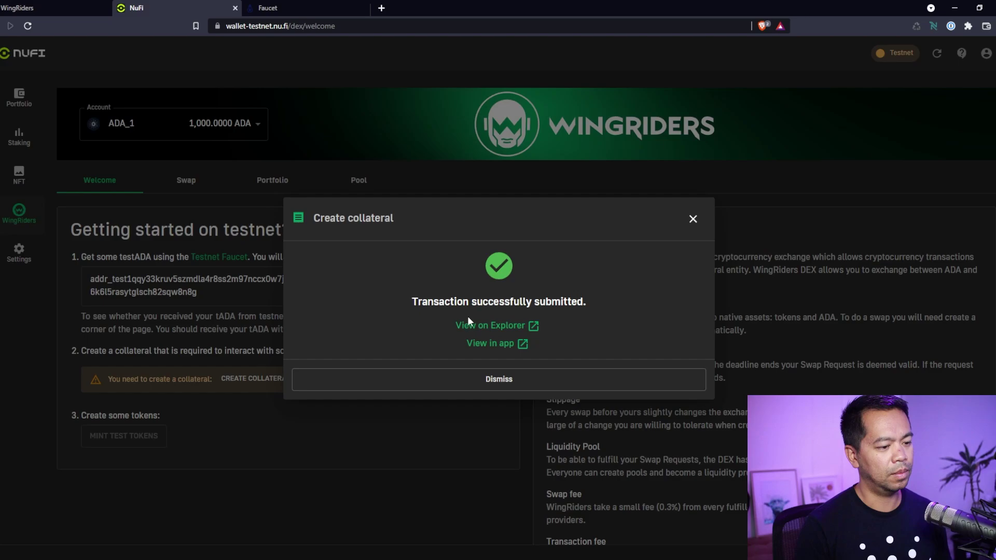
{"action": "left_click", "coordinate": [499, 384]}
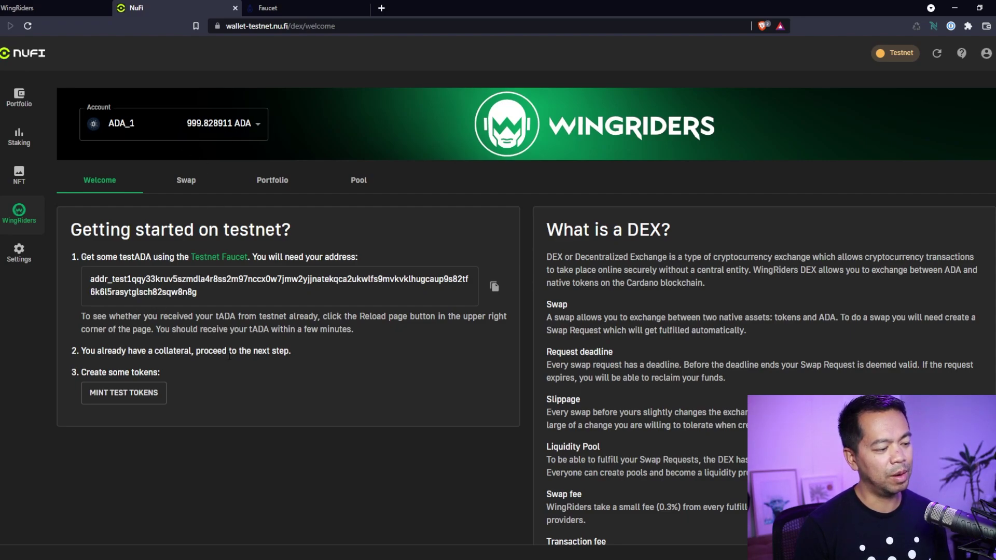
Step: Mint the WingRiders test tokens (wAVAX, wBTC, wDOGE and others), confirming with the profile password
{"action": "left_click", "coordinate": [132, 395]}
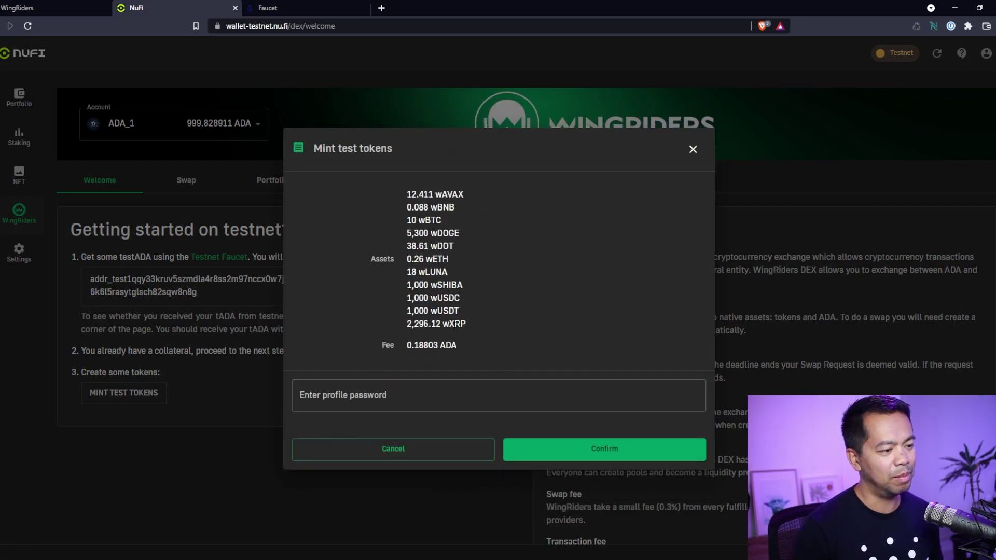
{"action": "left_click", "coordinate": [466, 397]}
{"action": "key", "text": "ctrl+v"}
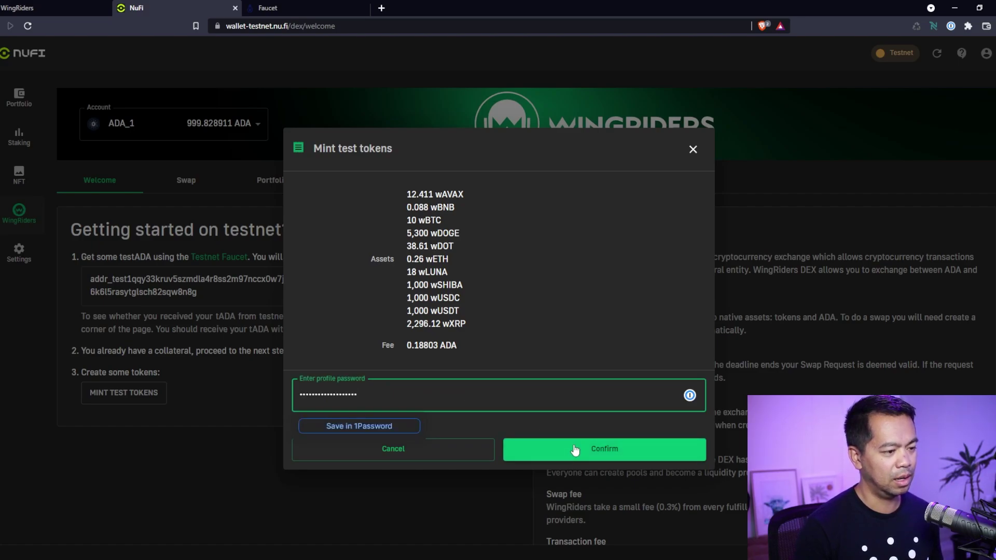
{"action": "left_click", "coordinate": [575, 449]}
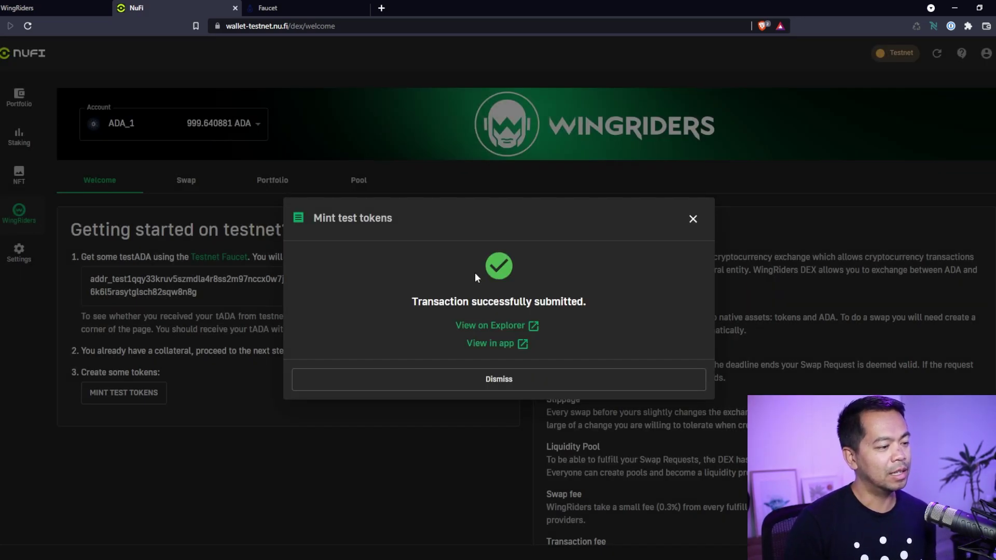
{"action": "left_click", "coordinate": [508, 389]}
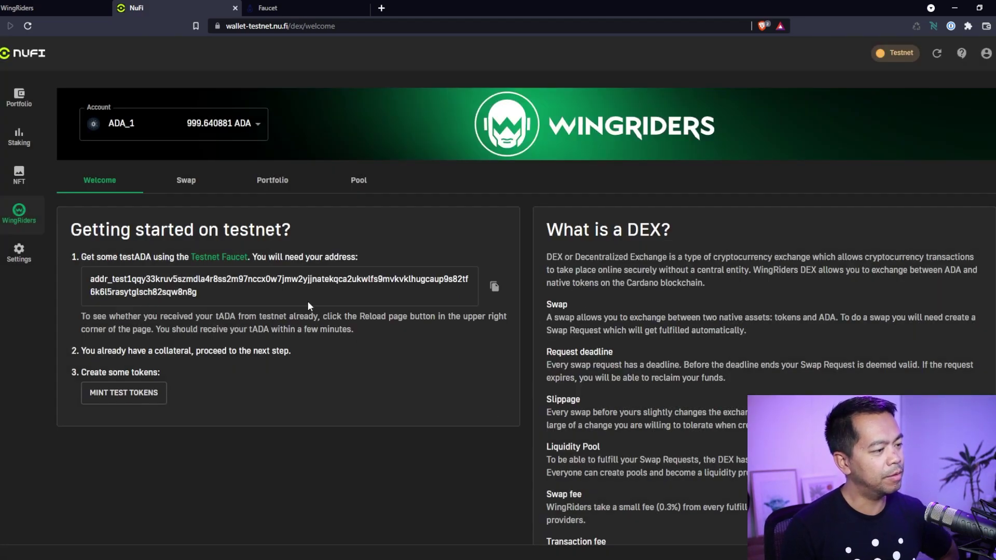
Step: Review minted tokens such as 2,296.12 wXRP in Portfolio, then return to WingRiders
{"action": "left_click", "coordinate": [242, 122]}
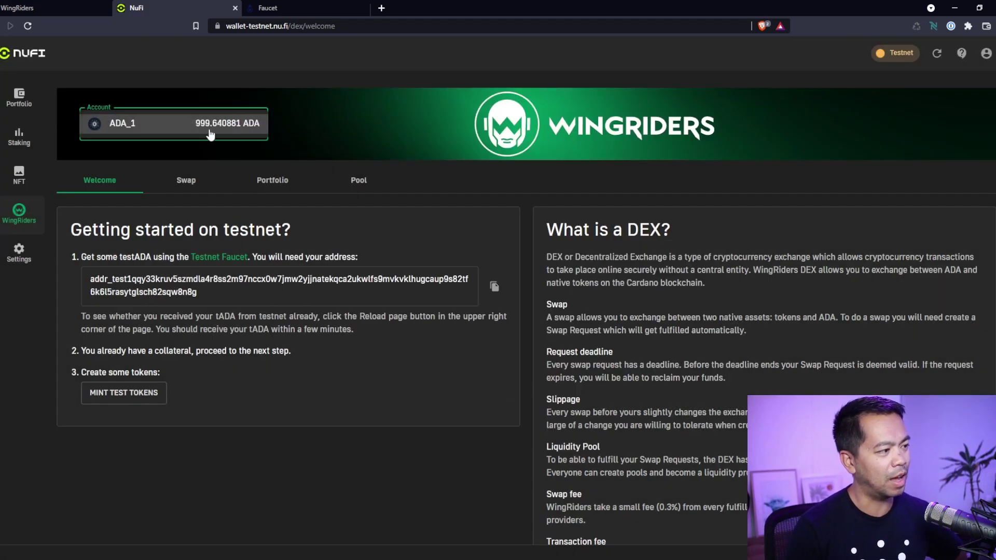
{"action": "left_click", "coordinate": [20, 103]}
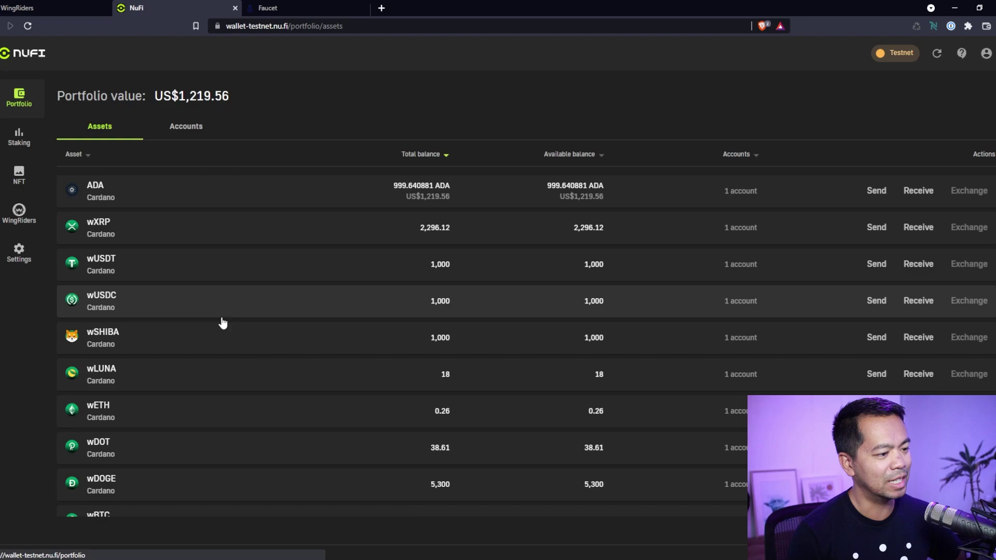
{"action": "scroll", "coordinate": [171, 359], "scroll_direction": "down", "scroll_amount": 1}
{"action": "scroll", "coordinate": [170, 363], "scroll_direction": "down", "scroll_amount": 1}
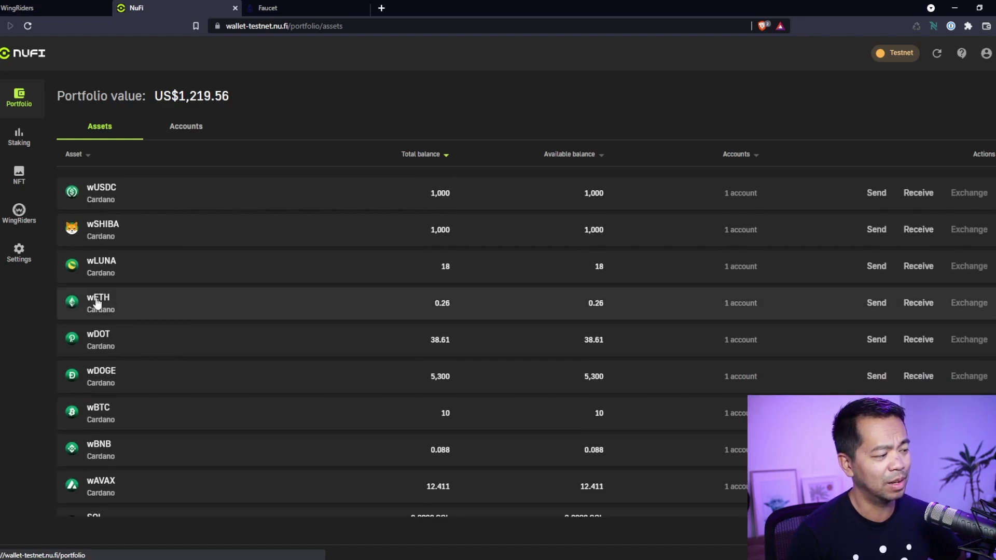
{"action": "scroll", "coordinate": [124, 340], "scroll_direction": "down", "scroll_amount": 1}
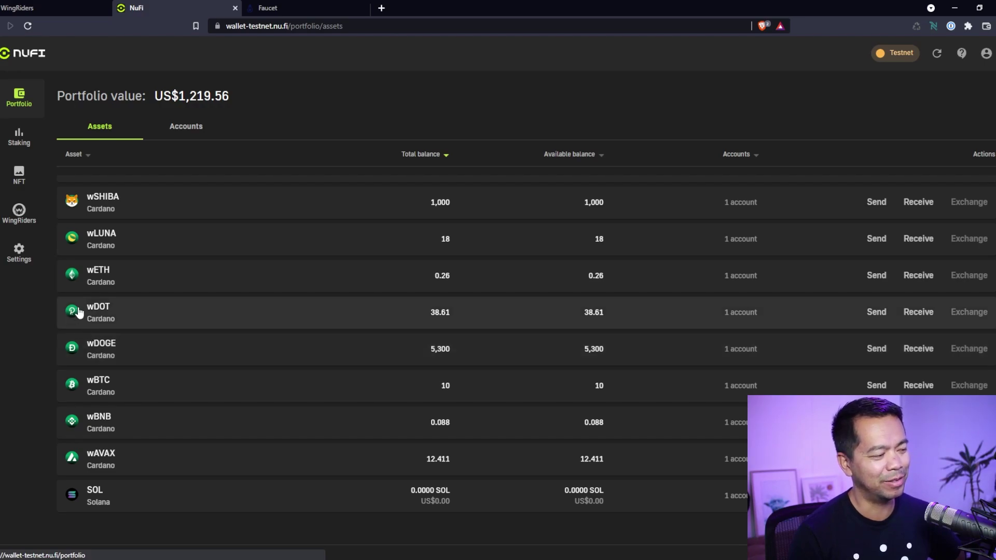
{"action": "scroll", "coordinate": [152, 315], "scroll_direction": "up", "scroll_amount": 3}
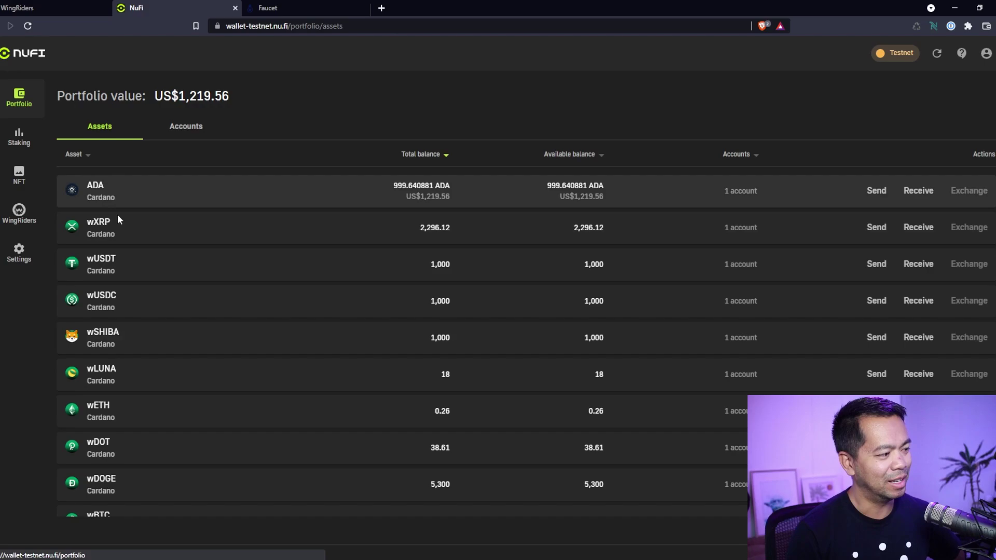
{"action": "left_click", "coordinate": [19, 213]}
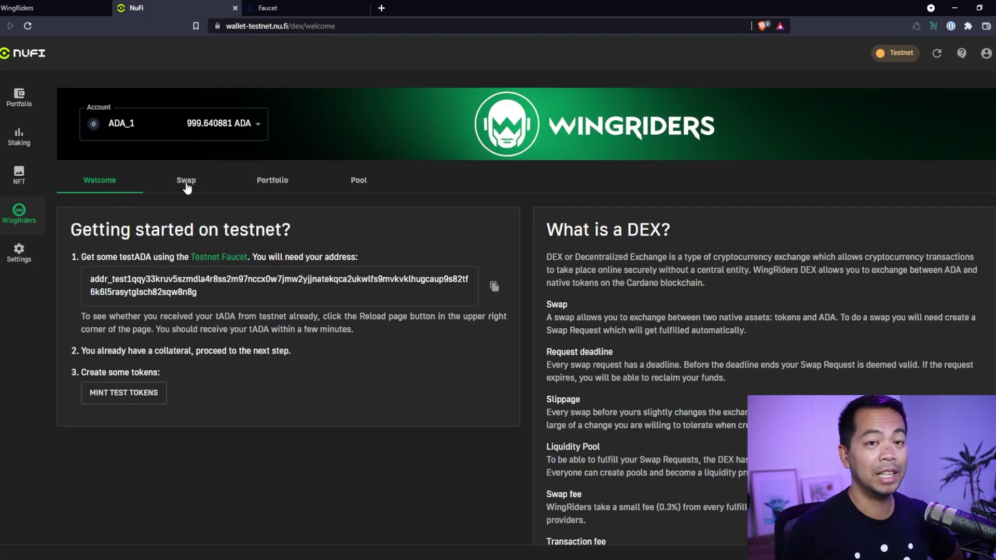
Step: Fill the swap form with 100 ADA and wDOGE as the token to receive
{"action": "left_click", "coordinate": [187, 187]}
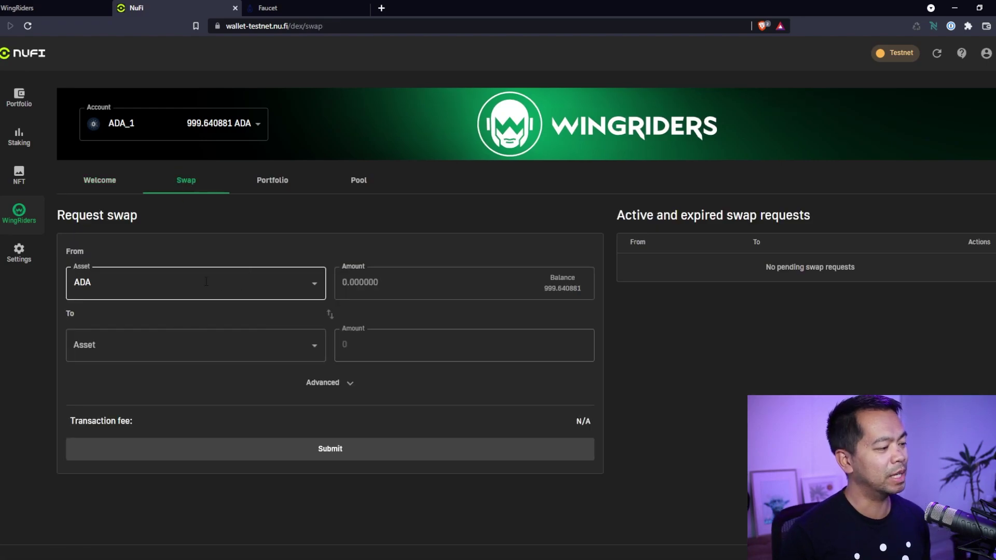
{"action": "left_click", "coordinate": [409, 289]}
{"action": "type", "text": "100"}
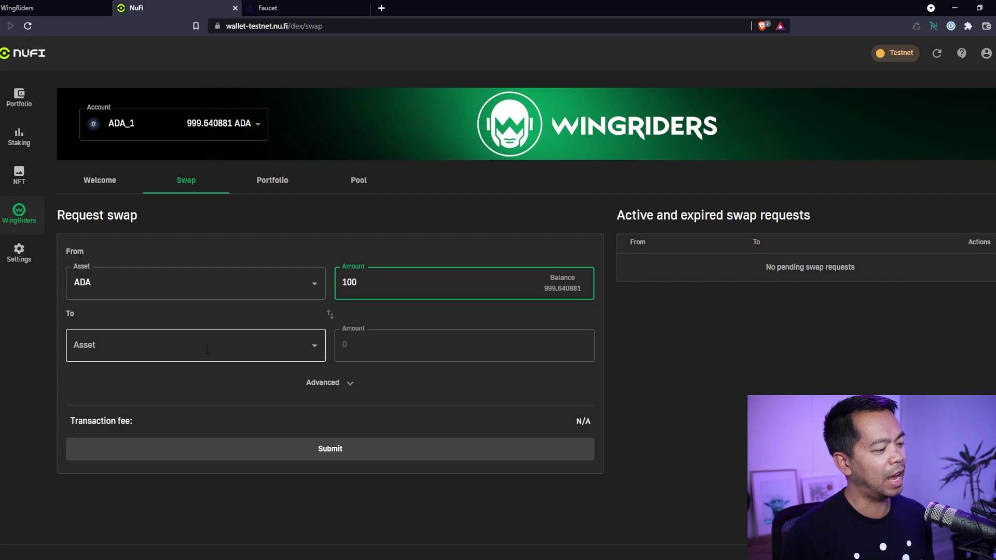
{"action": "left_click", "coordinate": [196, 348]}
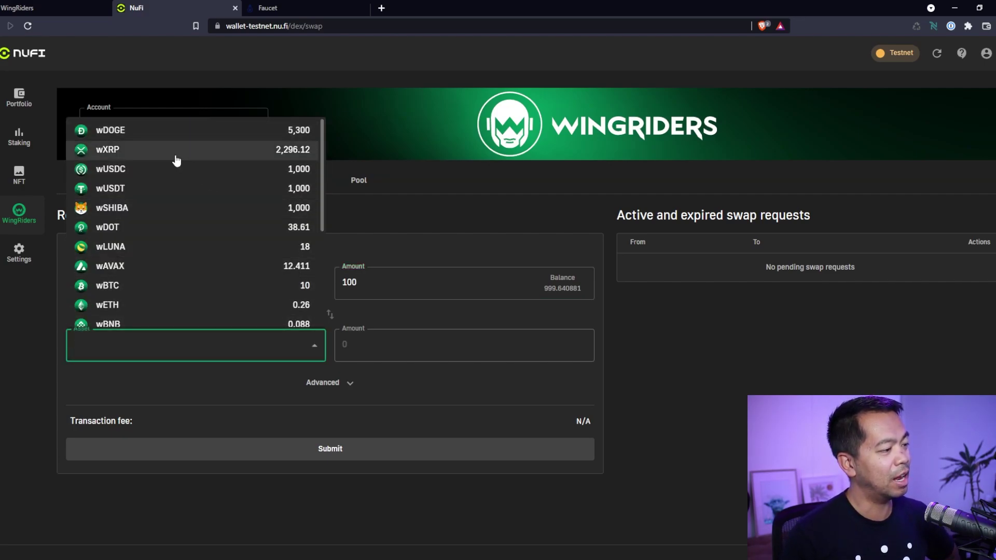
{"action": "left_click", "coordinate": [178, 134]}
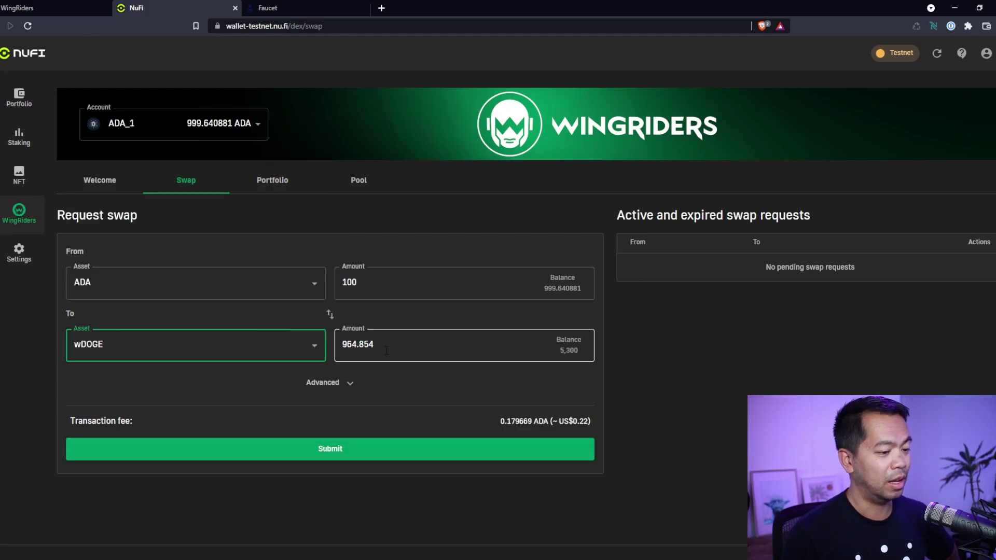
Step: Submit the ADA-to-wDOGE swap, confirm it with the saved profile password, and dismiss the success message
{"action": "left_click", "coordinate": [327, 450]}
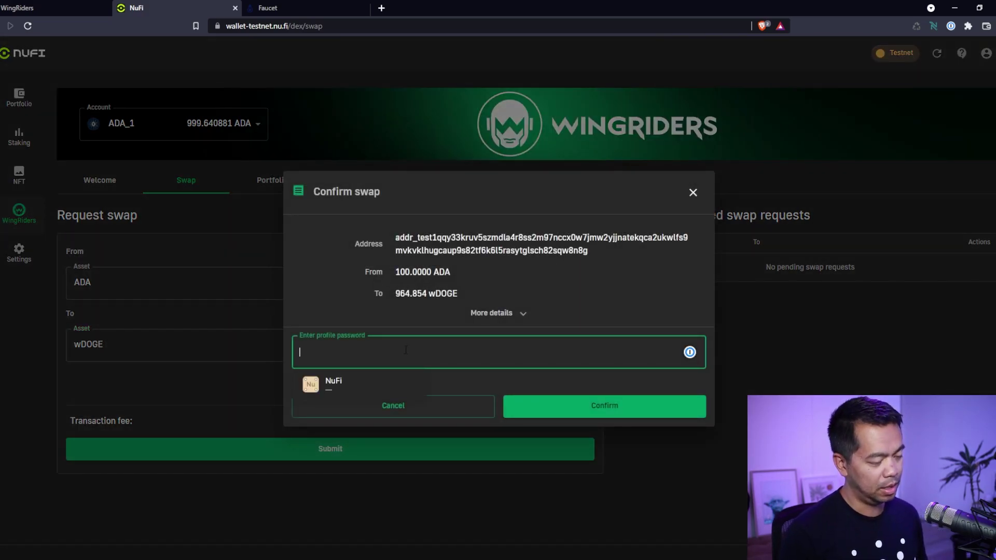
{"action": "key", "text": "Down"}
{"action": "key", "text": "Return"}
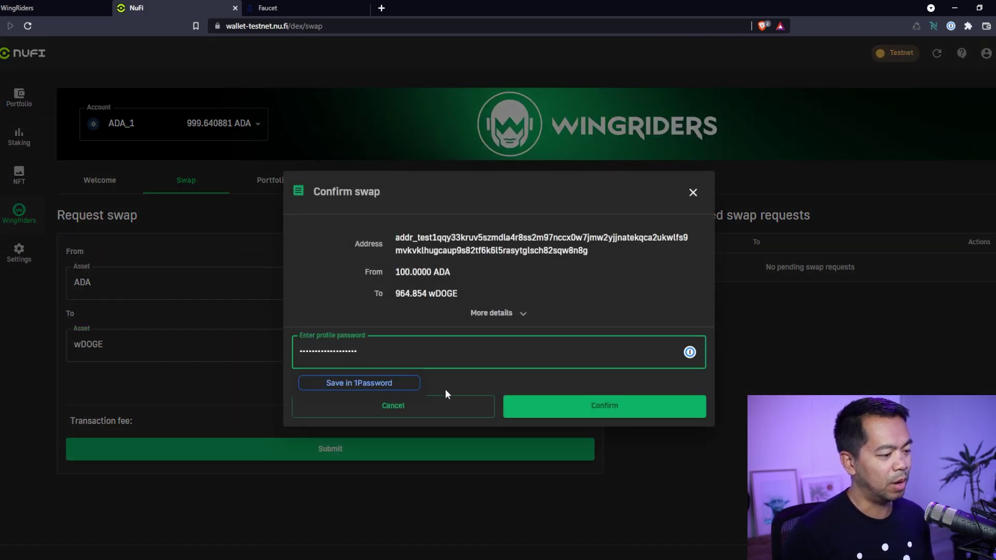
{"action": "left_click", "coordinate": [681, 408]}
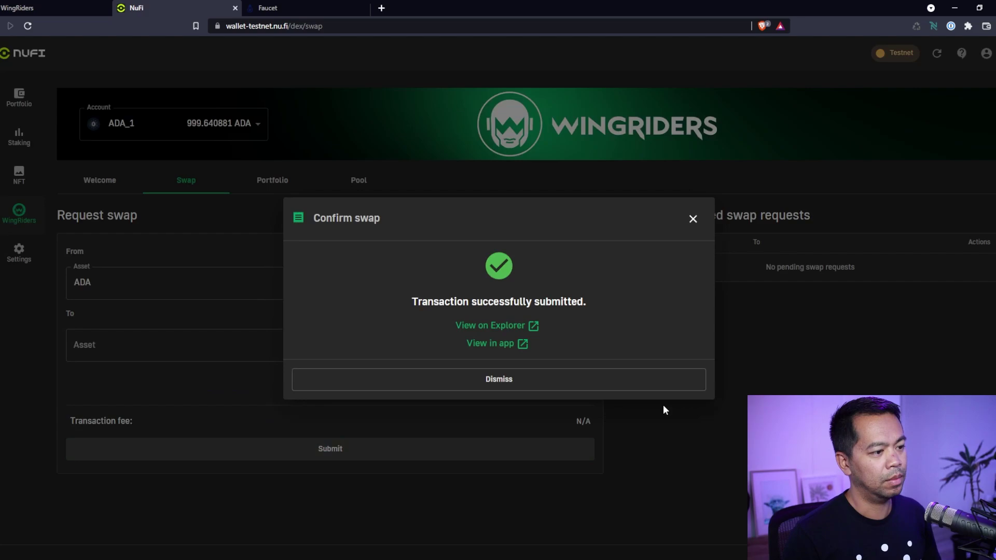
{"action": "left_click", "coordinate": [493, 380]}
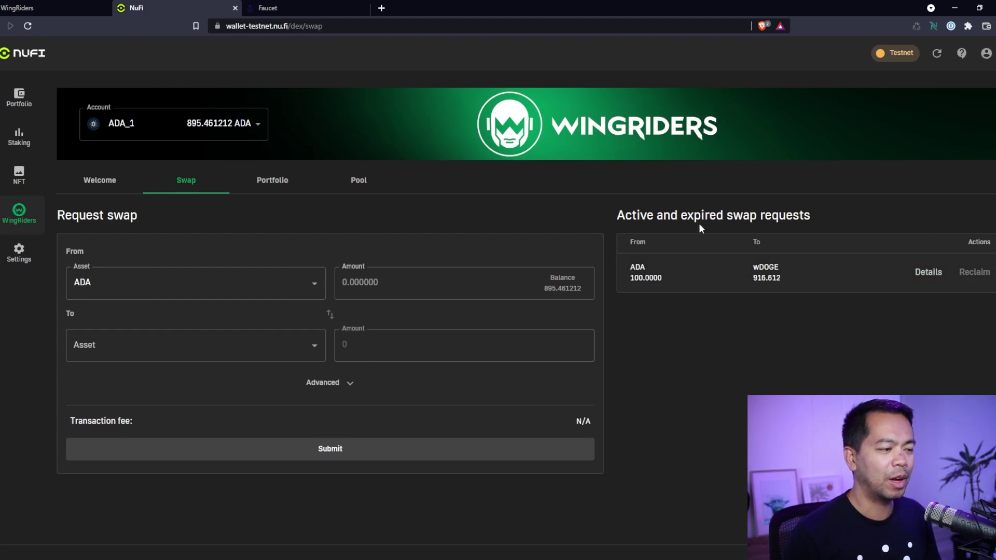
Step: Browse the WingRiders pools list, including the ADA / wDOT pool, then bring up Add liquidity
{"action": "left_click", "coordinate": [355, 184]}
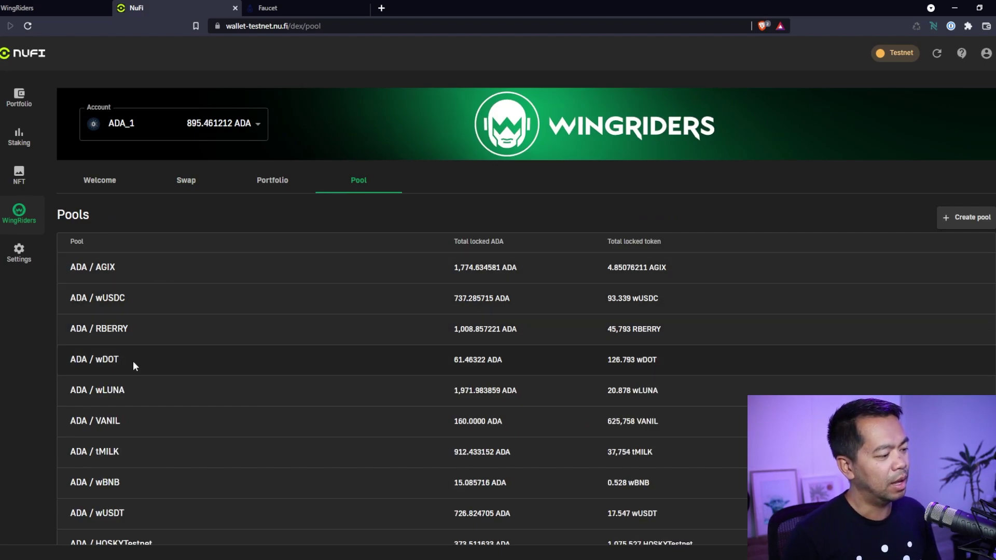
{"action": "scroll", "coordinate": [133, 362], "scroll_direction": "down", "scroll_amount": 2}
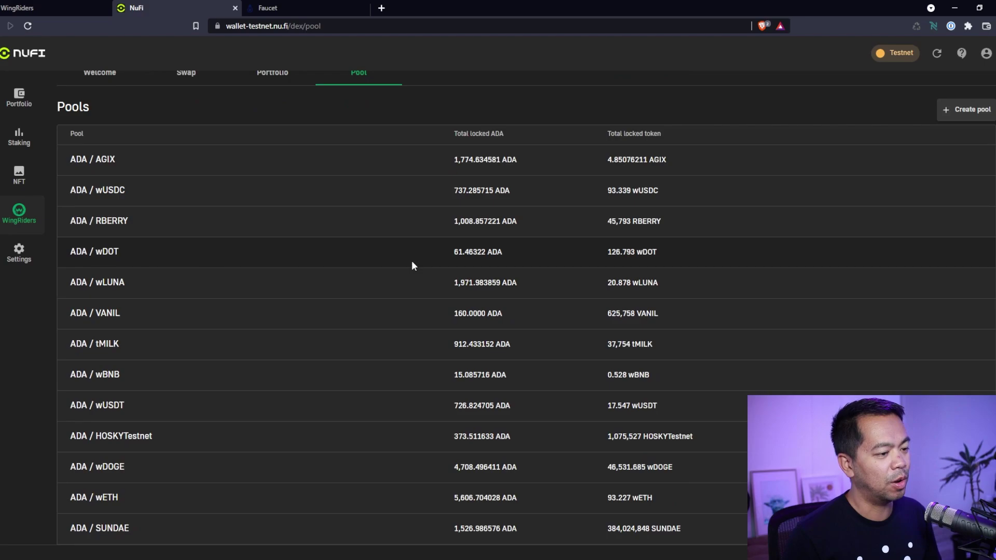
{"action": "triple_click", "coordinate": [105, 254]}
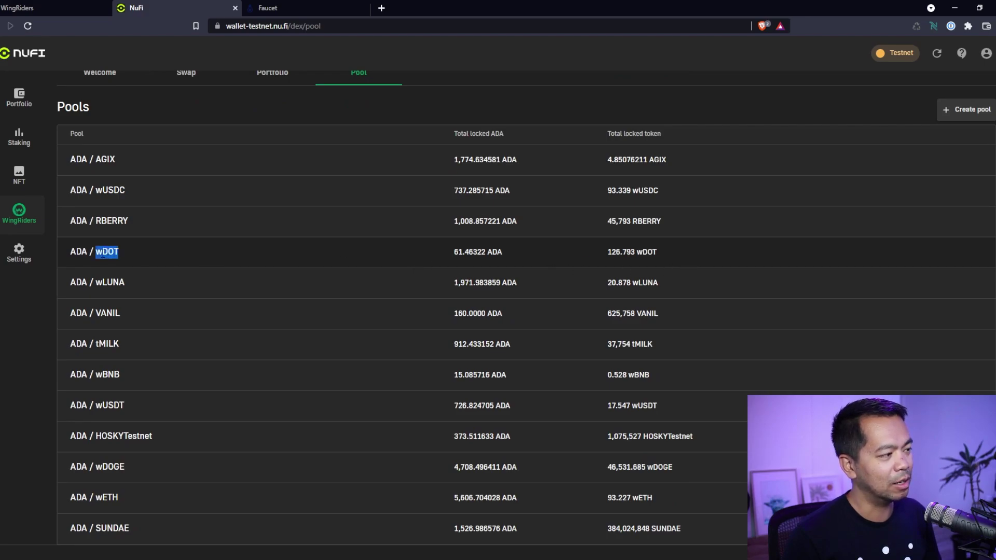
{"action": "scroll", "coordinate": [623, 249], "scroll_direction": "up", "scroll_amount": 1}
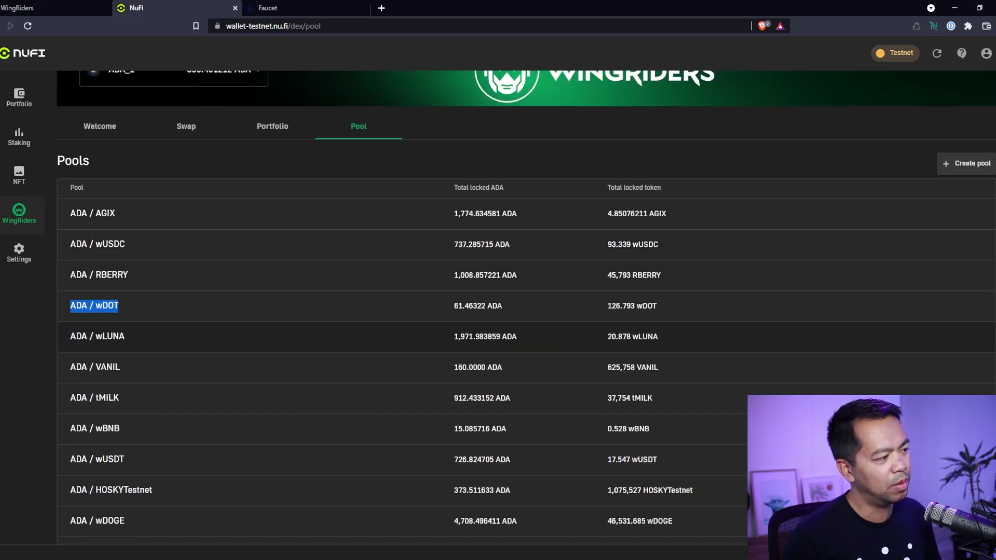
{"action": "scroll", "coordinate": [437, 331], "scroll_direction": "down", "scroll_amount": 4}
{"action": "scroll", "coordinate": [452, 349], "scroll_direction": "up", "scroll_amount": 3}
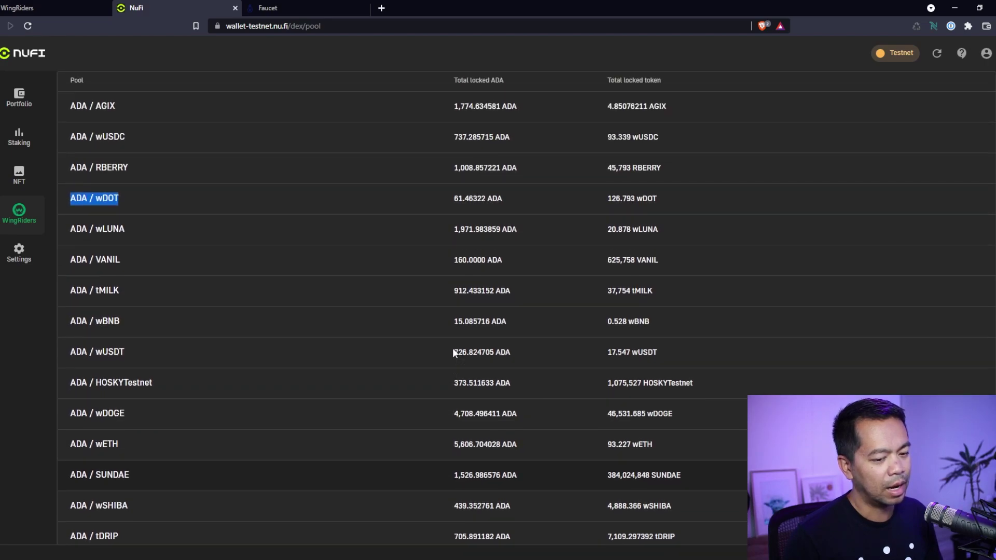
{"action": "left_click", "coordinate": [950, 93]}
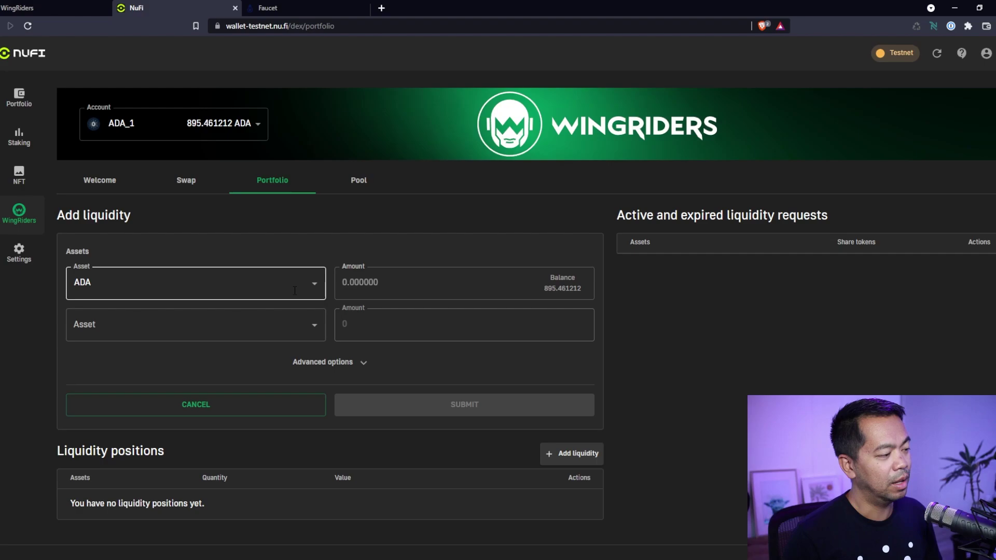
Step: Enter the ADA amount and choose wDOGE as the second liquidity asset
{"action": "left_click", "coordinate": [385, 285]}
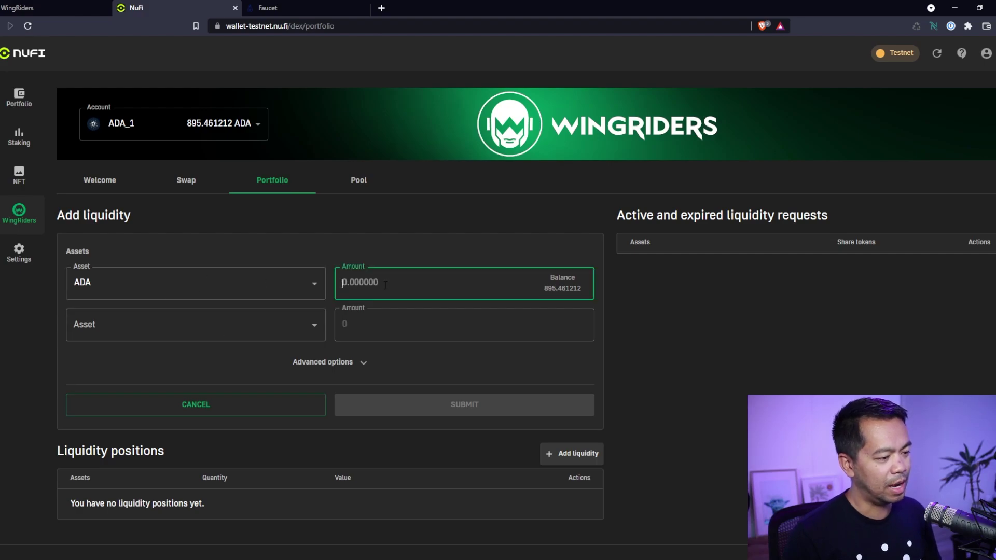
{"action": "type", "text": "100"}
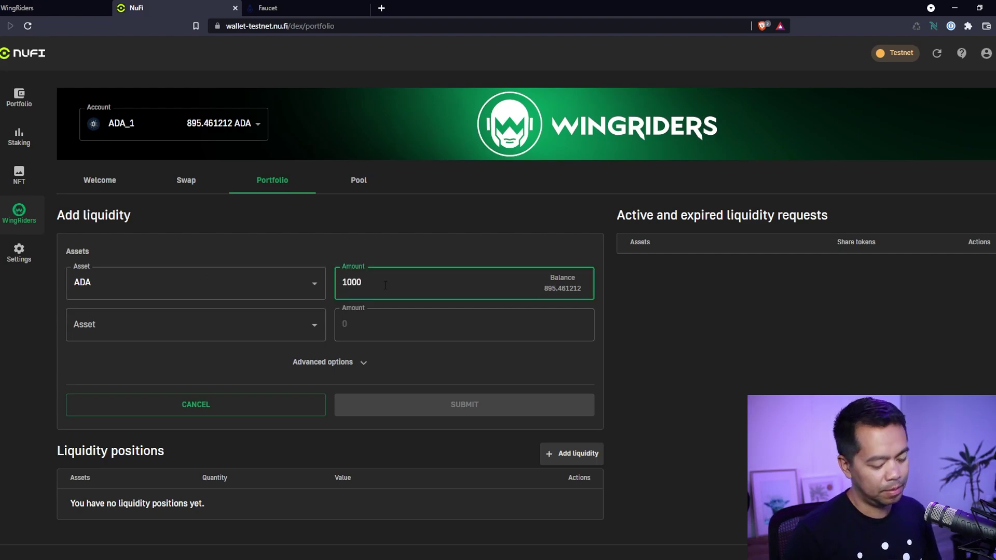
{"action": "left_click", "coordinate": [193, 325]}
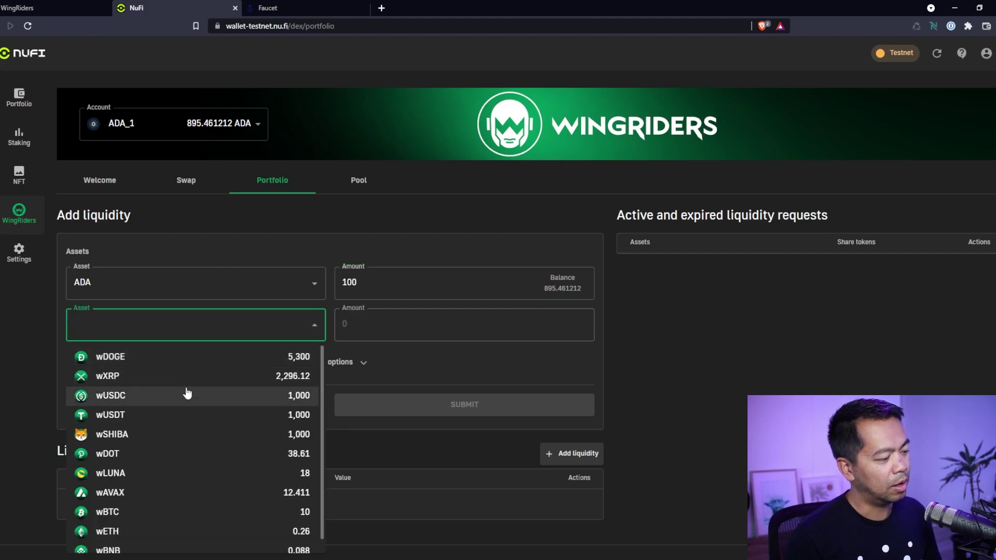
{"action": "left_click", "coordinate": [189, 358]}
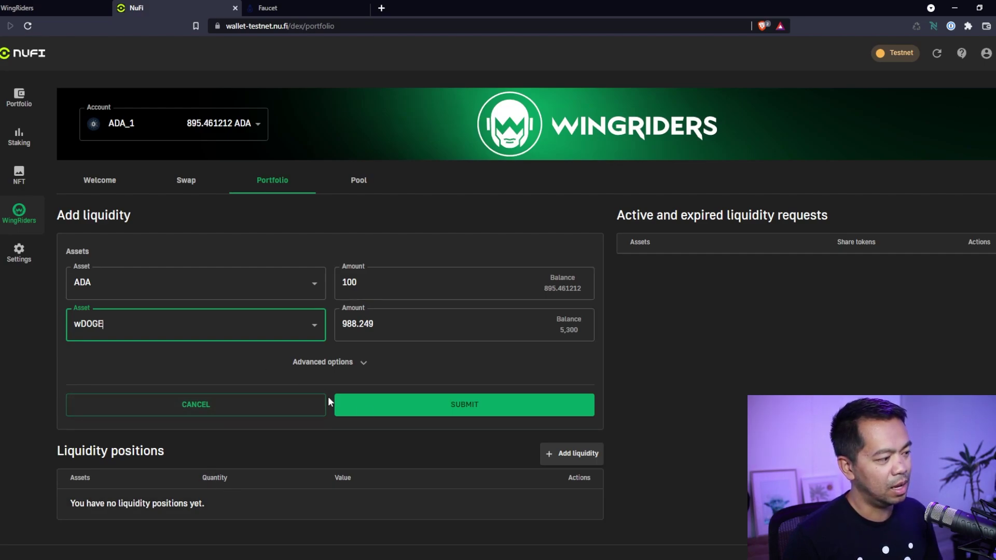
Step: Check the 5% slippage in advanced options and submit the 100 ADA / 988.249 wDOGE liquidity request
{"action": "left_click", "coordinate": [352, 359]}
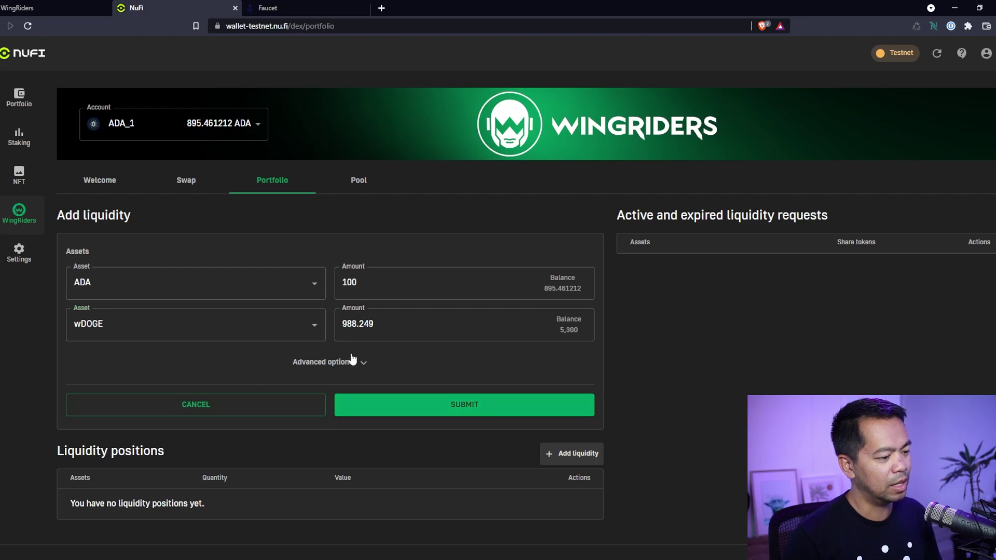
{"action": "left_click", "coordinate": [159, 414]}
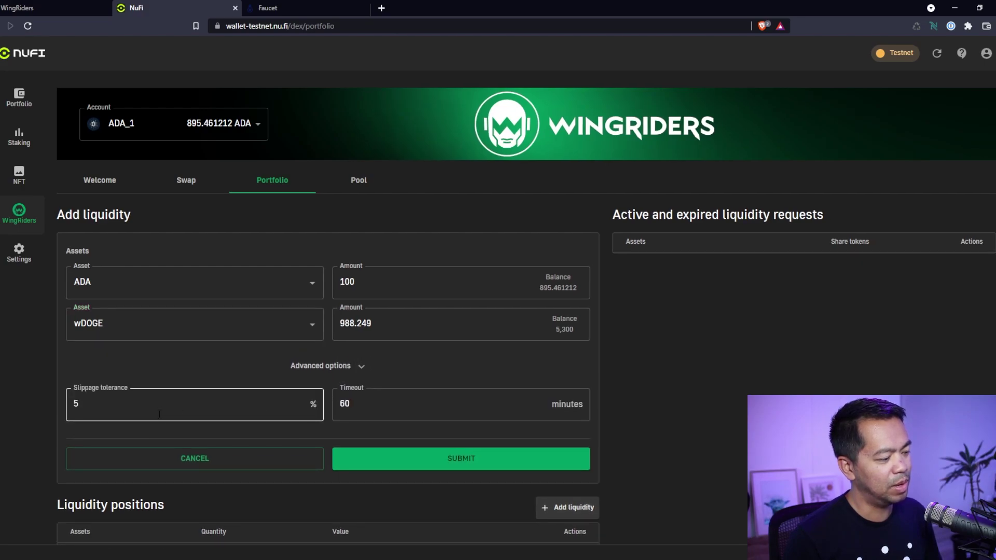
{"action": "left_click", "coordinate": [107, 408]}
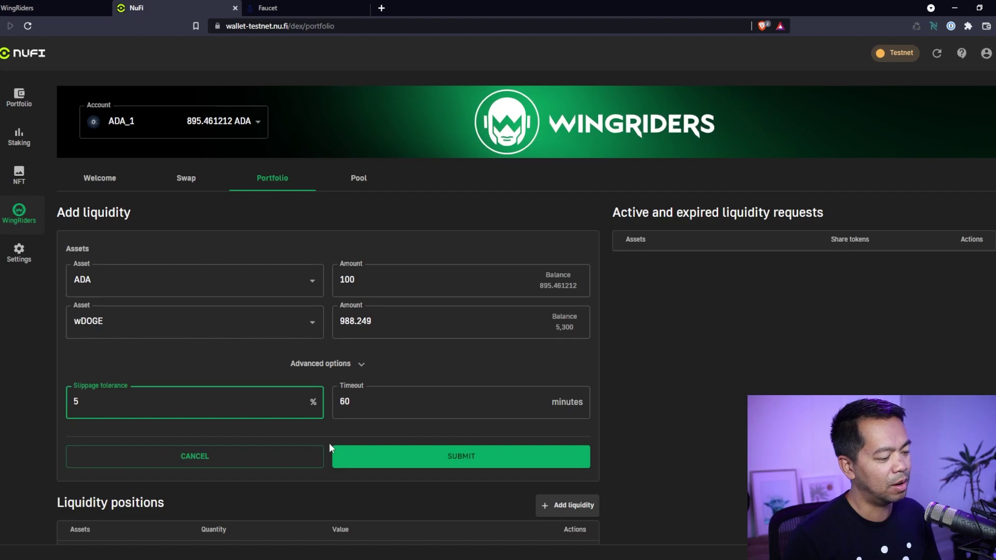
{"action": "scroll", "coordinate": [405, 438], "scroll_direction": "down", "scroll_amount": 1}
{"action": "left_click", "coordinate": [481, 430]}
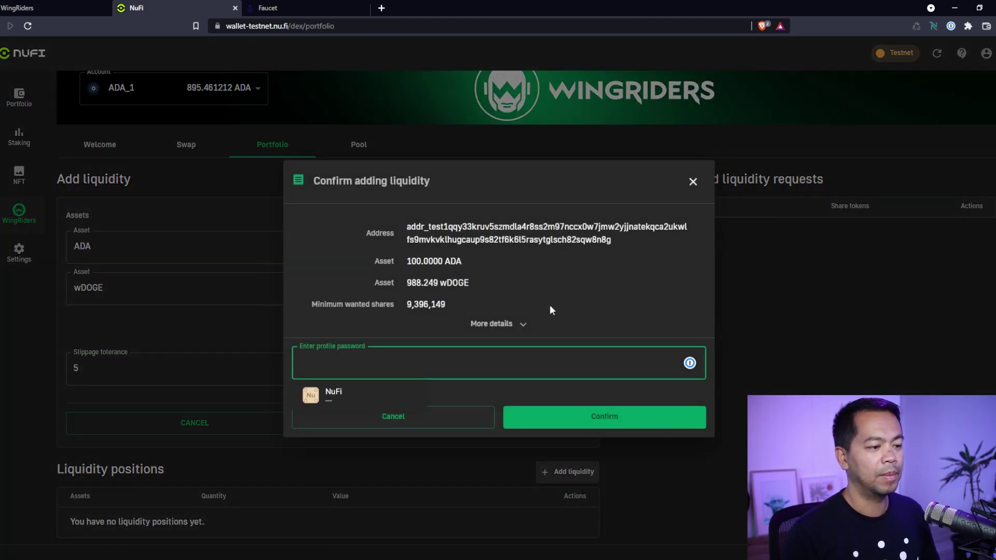
Step: Fill in the saved profile password, confirm adding ADA/wDOGE liquidity, and dismiss the success message
{"action": "right_click", "coordinate": [360, 360]}
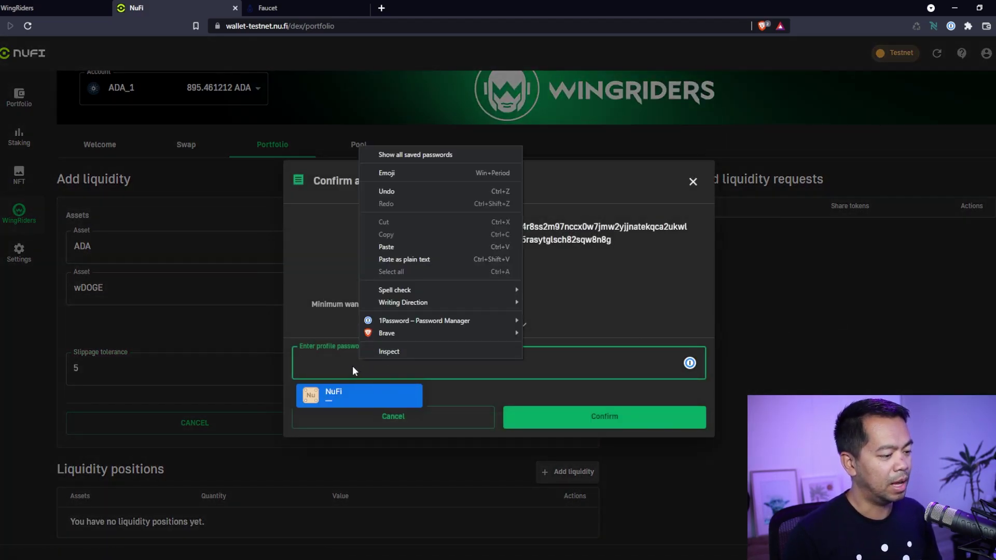
{"action": "left_click", "coordinate": [353, 366]}
{"action": "left_click", "coordinate": [359, 395]}
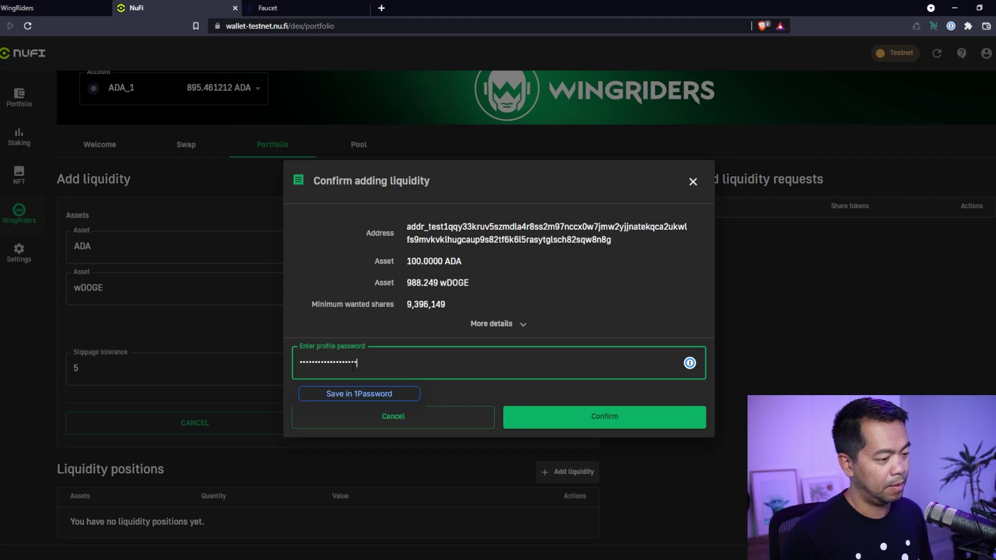
{"action": "left_click", "coordinate": [576, 415]}
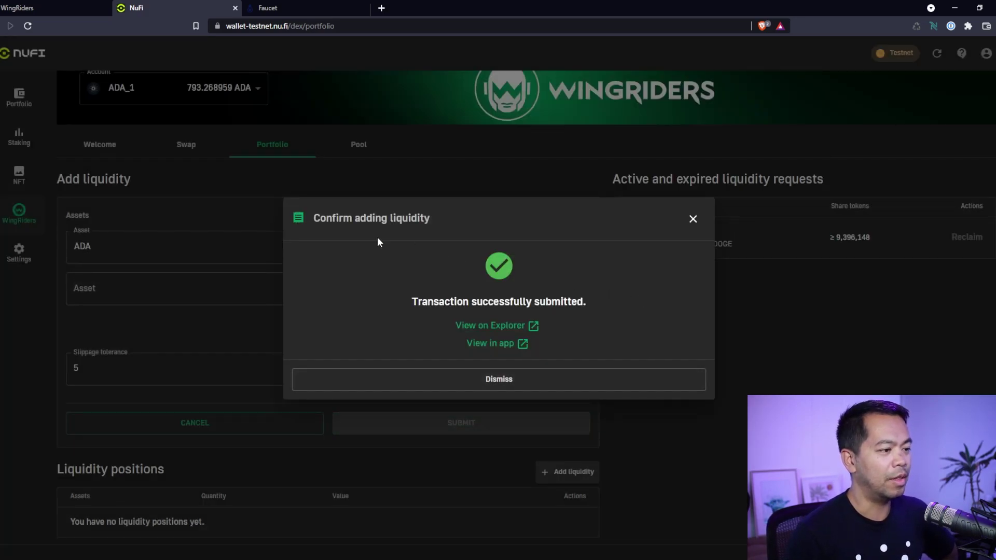
{"action": "left_click", "coordinate": [598, 390]}
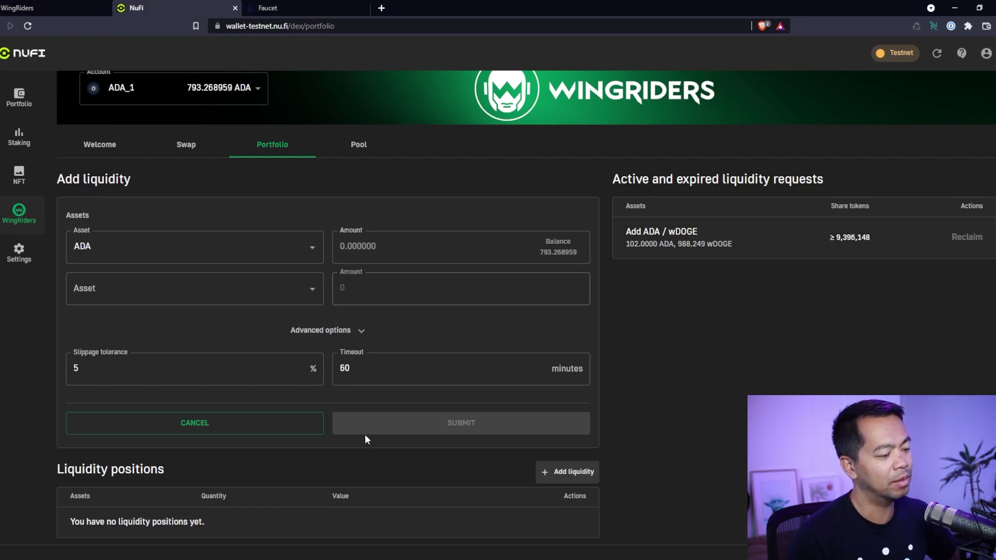
Step: Look through the Pool, Portfolio and Swap views, then scroll the wallet's asset portfolio to wDOGE
{"action": "left_click", "coordinate": [369, 150]}
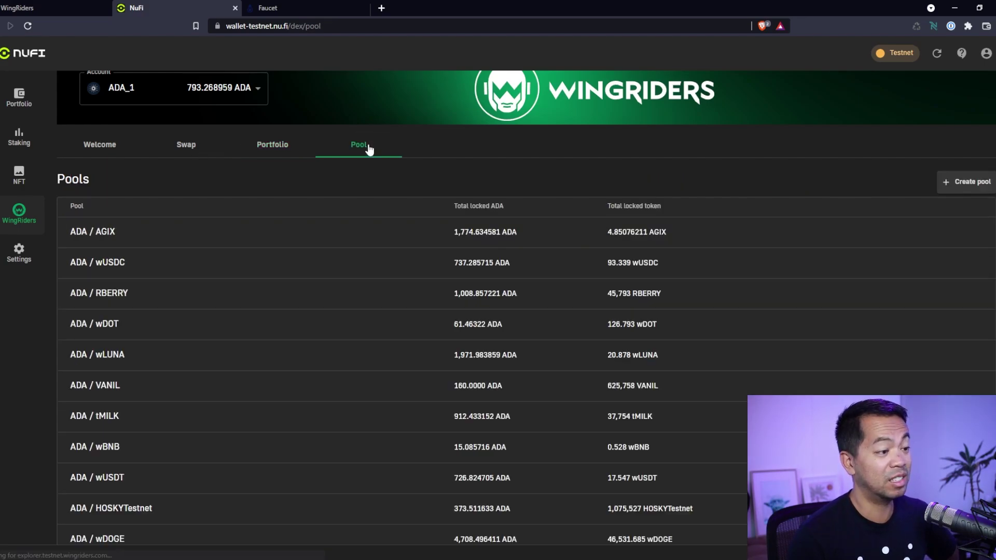
{"action": "left_click", "coordinate": [279, 156]}
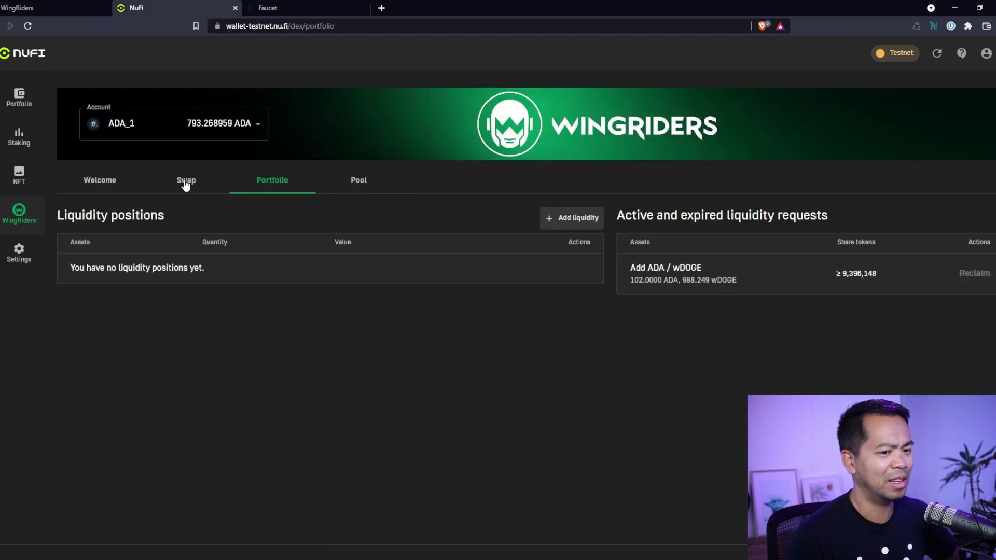
{"action": "left_click", "coordinate": [185, 183]}
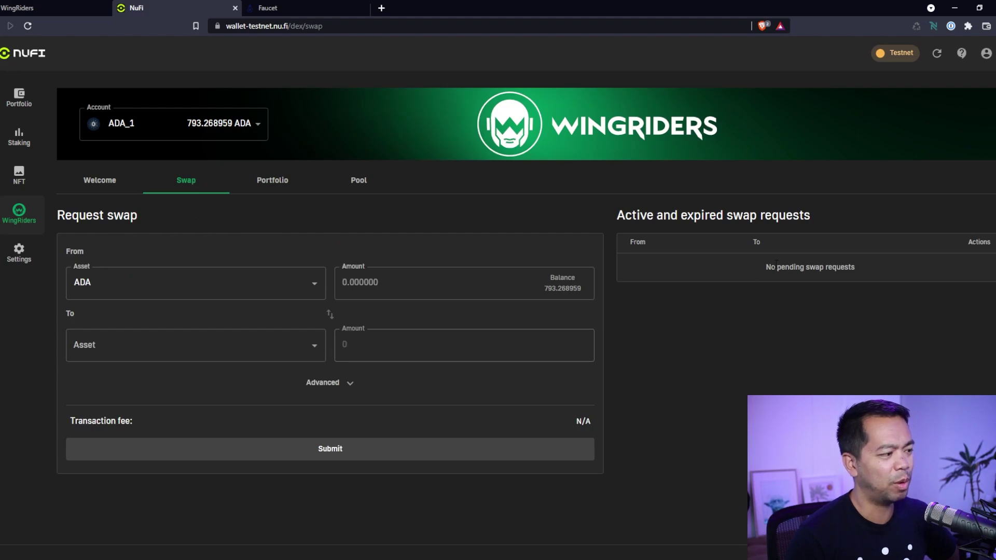
{"action": "left_click", "coordinate": [269, 186]}
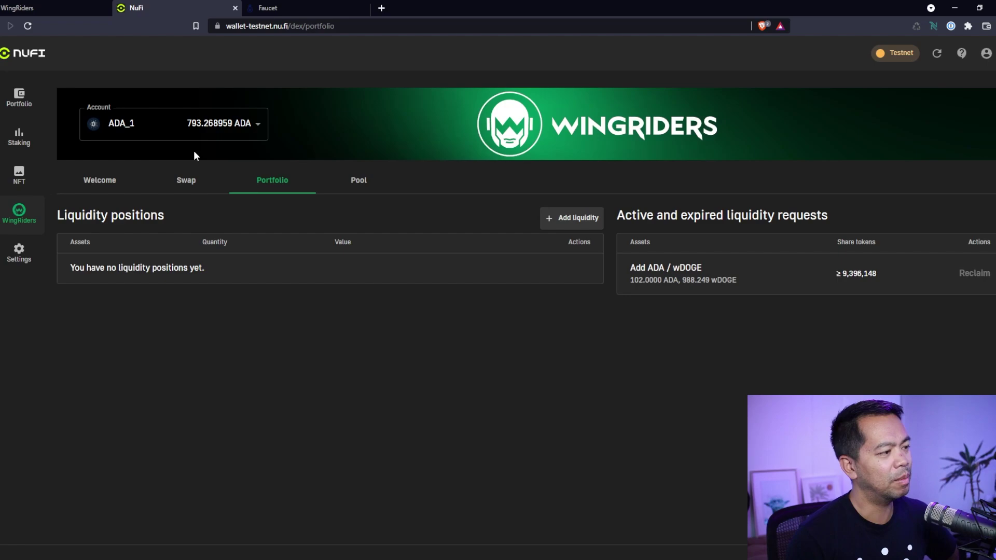
{"action": "left_click", "coordinate": [22, 104]}
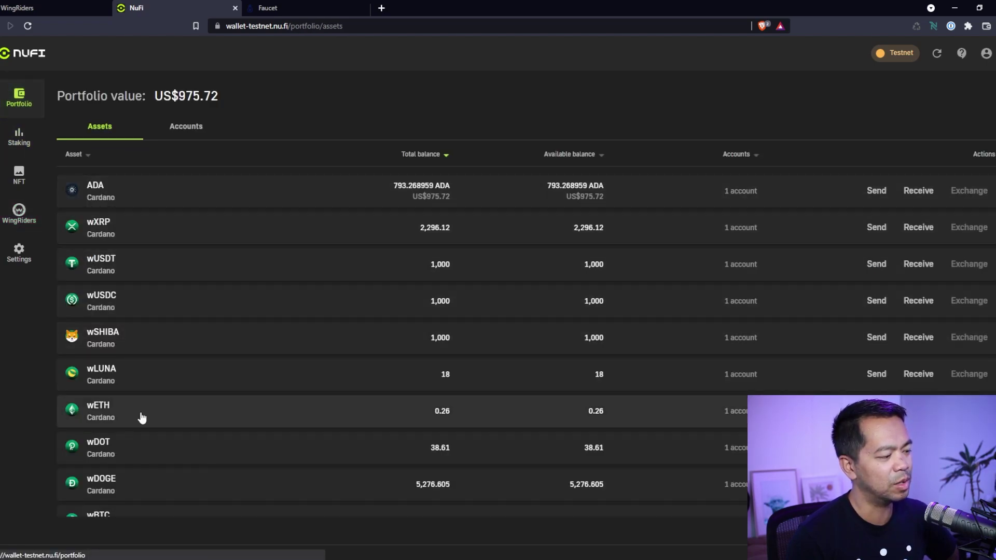
{"action": "scroll", "coordinate": [143, 406], "scroll_direction": "down", "scroll_amount": 3}
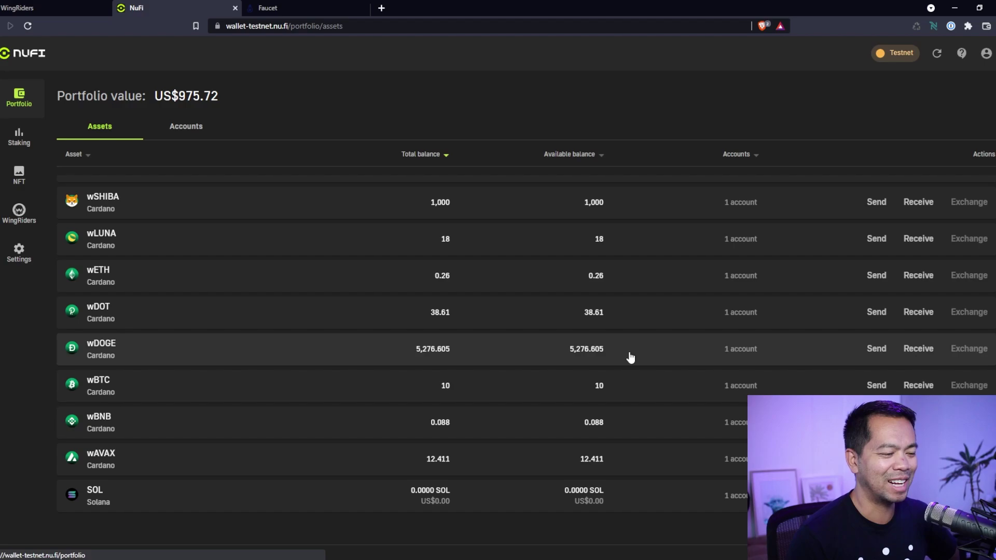
Step: Show the wDOGE transaction history, expanding and collapsing the +964.854 wDOGE transfer details
{"action": "left_click", "coordinate": [474, 358]}
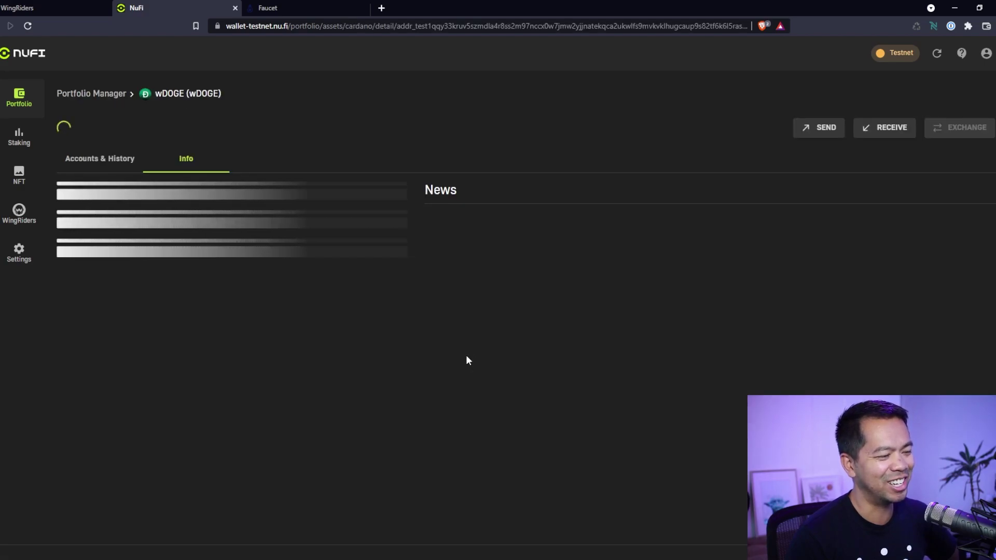
{"action": "left_click", "coordinate": [107, 175]}
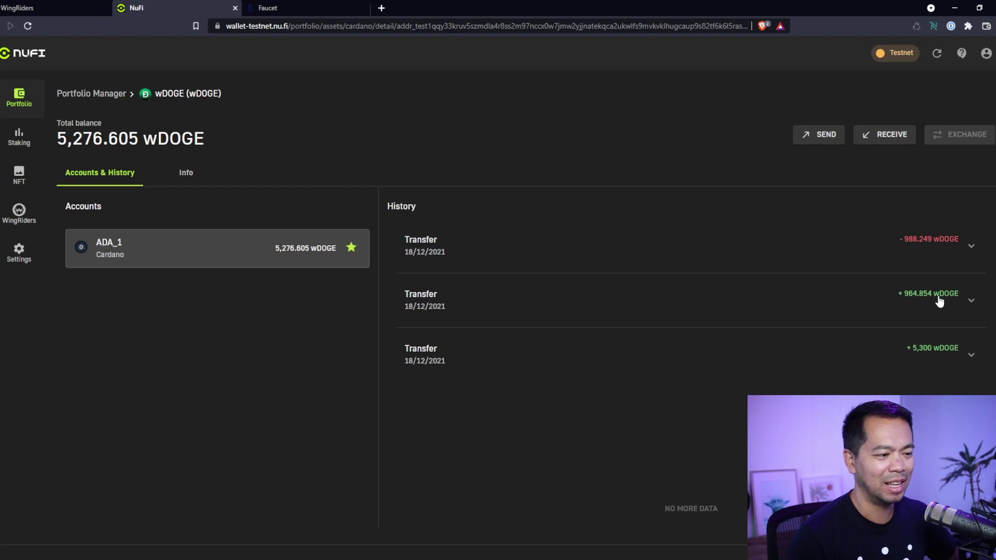
{"action": "left_click", "coordinate": [971, 307]}
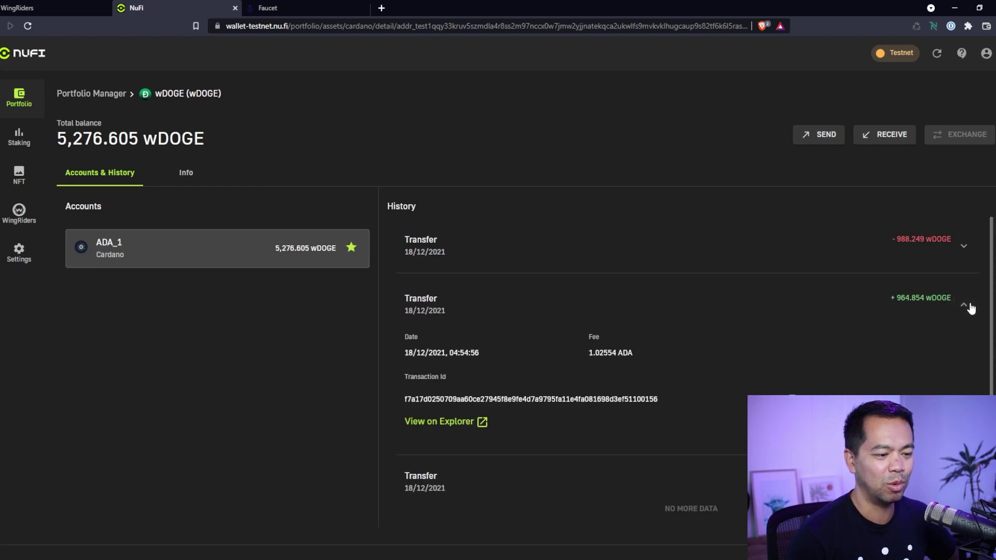
{"action": "left_click", "coordinate": [970, 306]}
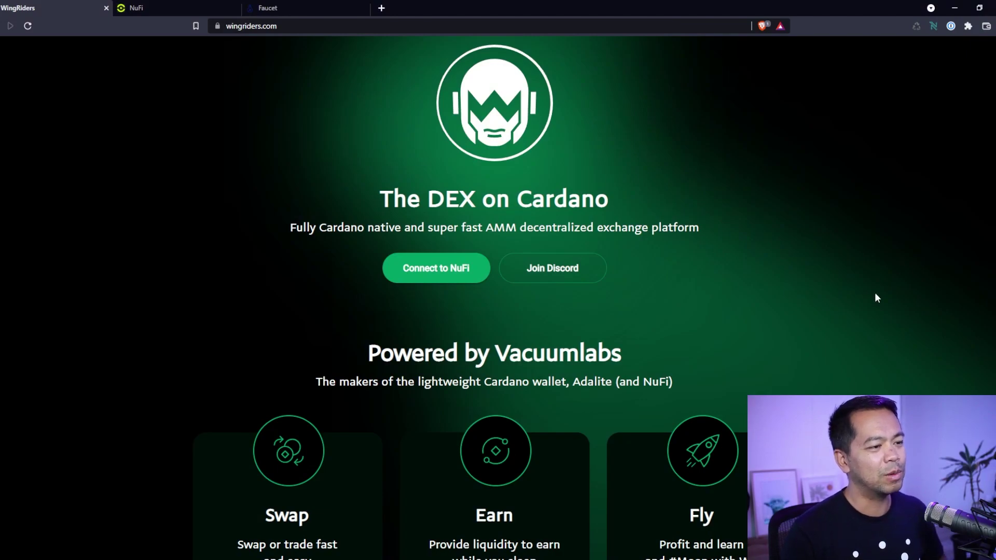
Step: Highlight the 'Powered by Vacuumlabs' heading on the wingriders.com homepage
{"action": "scroll", "coordinate": [399, 302], "scroll_direction": "up", "scroll_amount": 1}
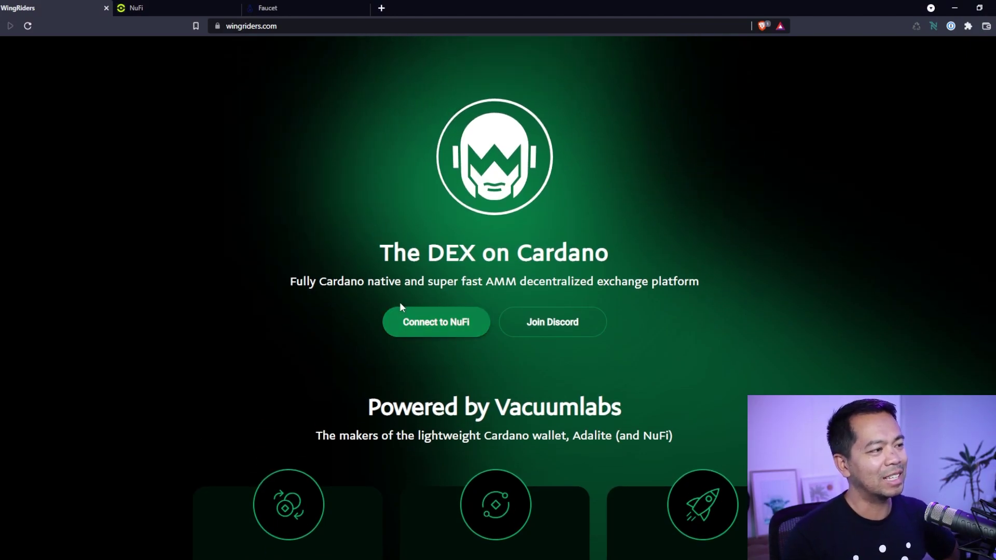
{"action": "scroll", "coordinate": [397, 306], "scroll_direction": "down", "scroll_amount": 4}
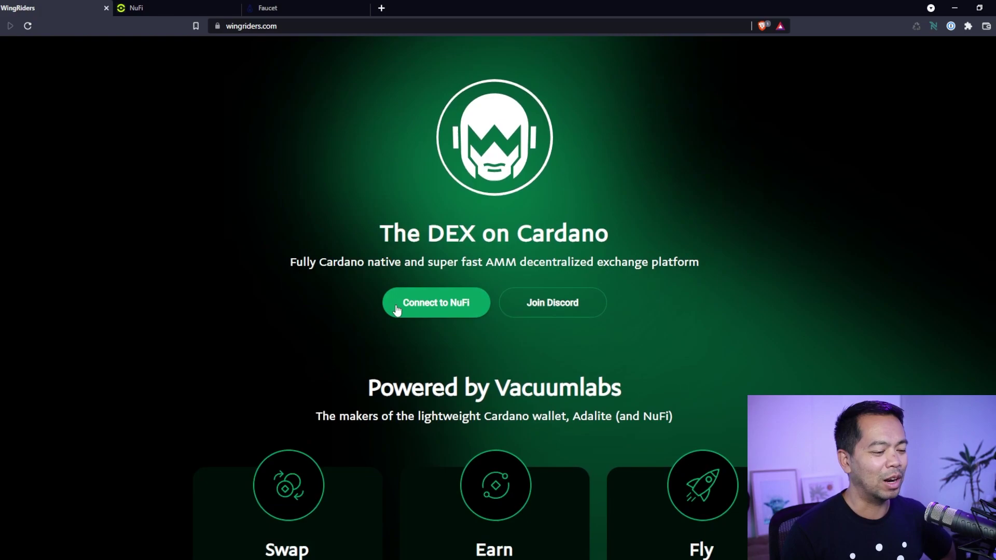
{"action": "scroll", "coordinate": [384, 319], "scroll_direction": "down", "scroll_amount": 4}
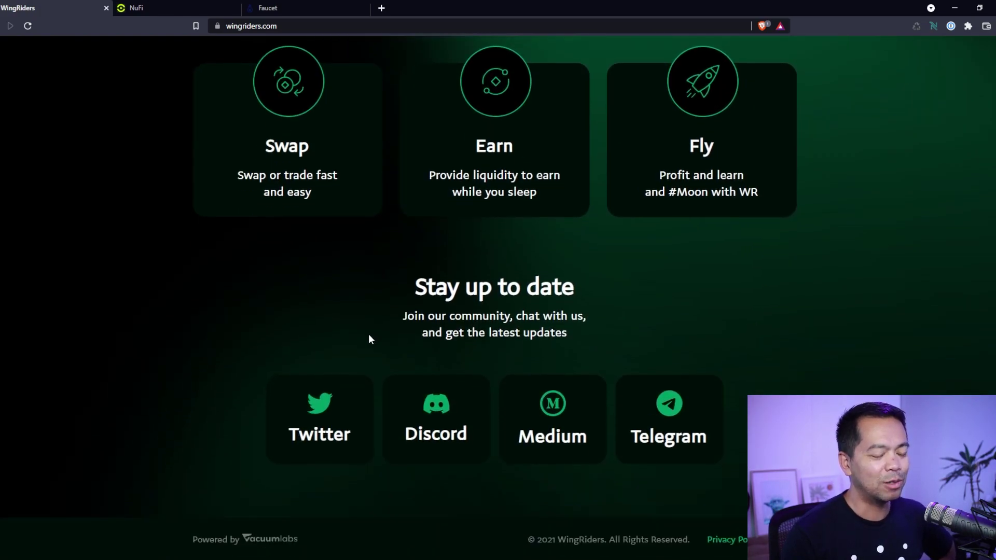
{"action": "scroll", "coordinate": [397, 338], "scroll_direction": "up", "scroll_amount": 5}
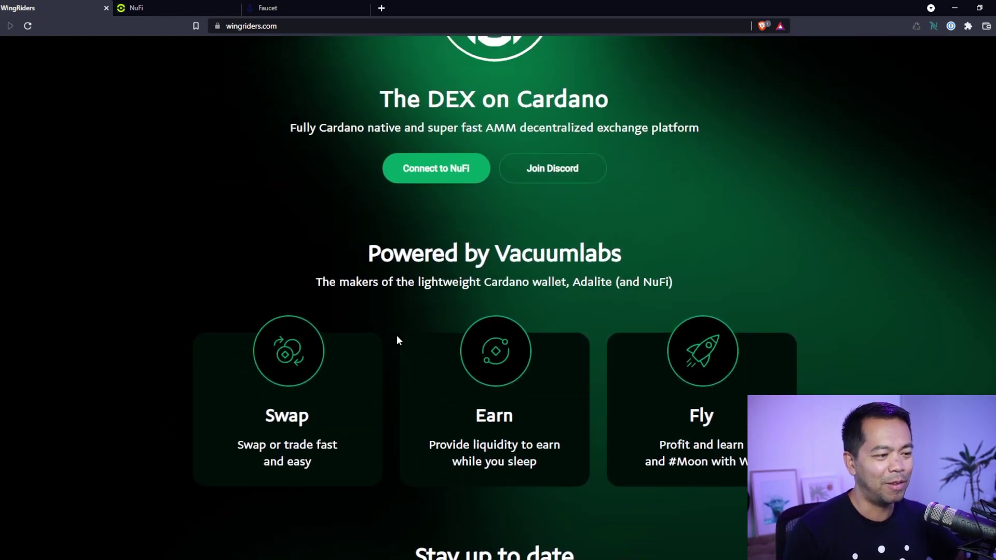
{"action": "left_click_drag", "start_coordinate": [368, 254], "coordinate": [625, 270]}
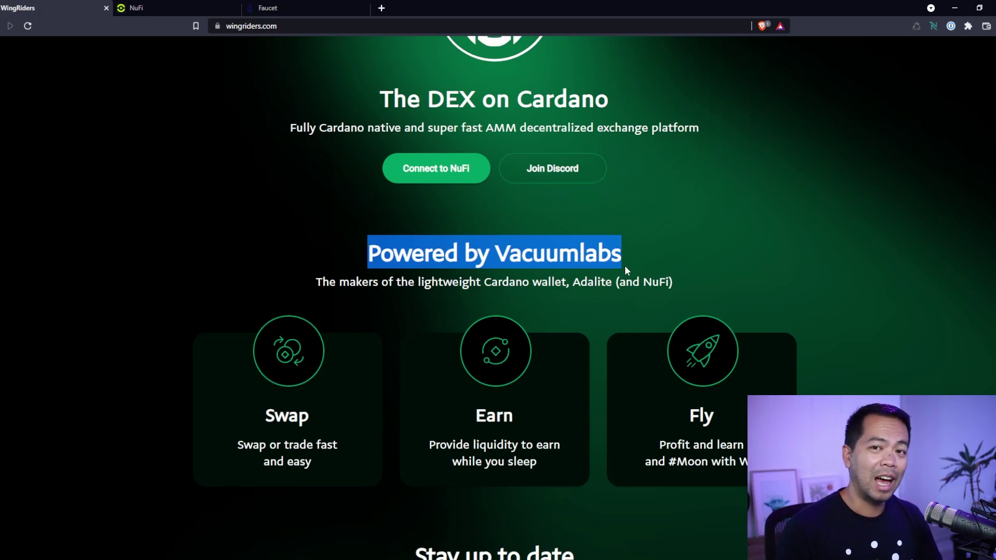
{"action": "triple_click", "coordinate": [512, 259]}
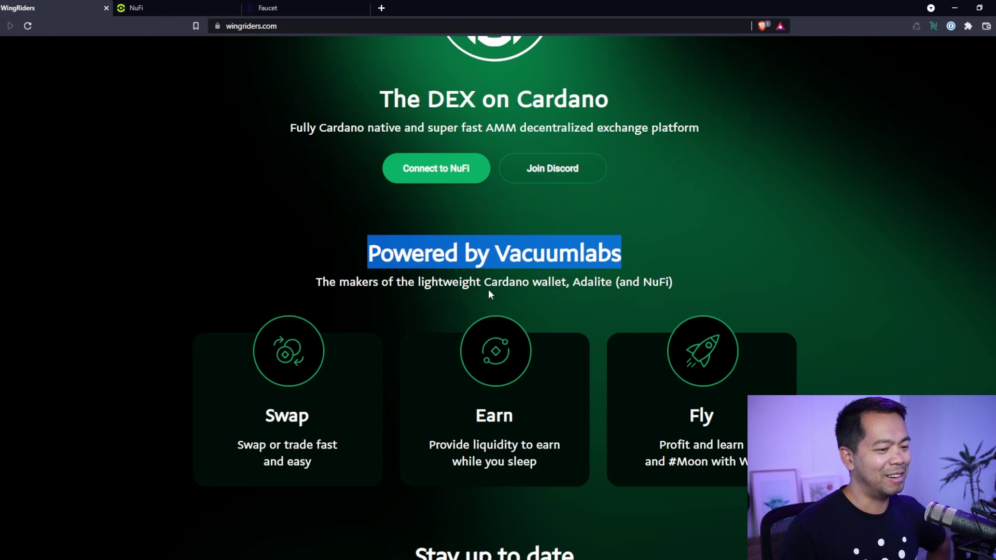
Step: Return to the NuFi wallet's wDOGE details page
{"action": "scroll", "coordinate": [489, 294], "scroll_direction": "down", "scroll_amount": 1}
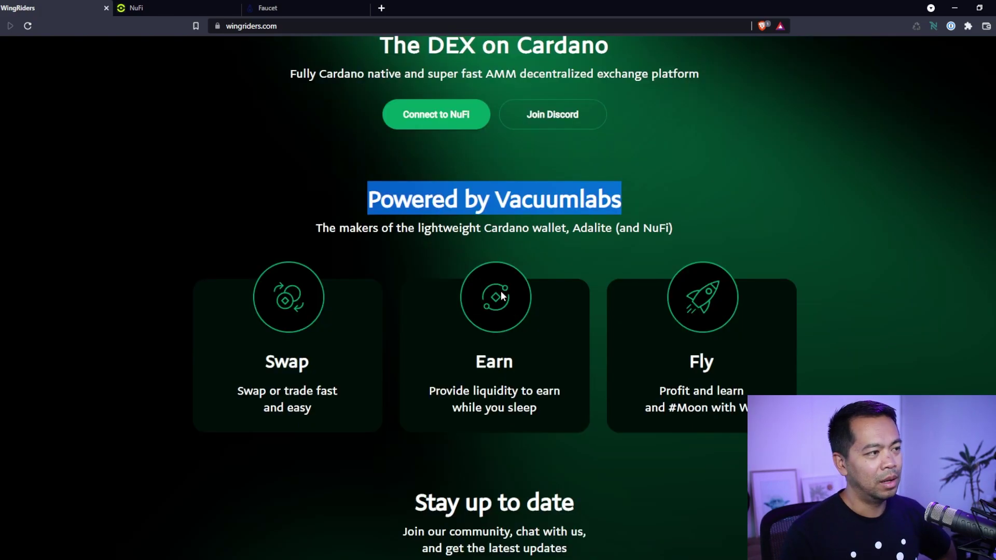
{"action": "scroll", "coordinate": [502, 296], "scroll_direction": "up", "scroll_amount": 1}
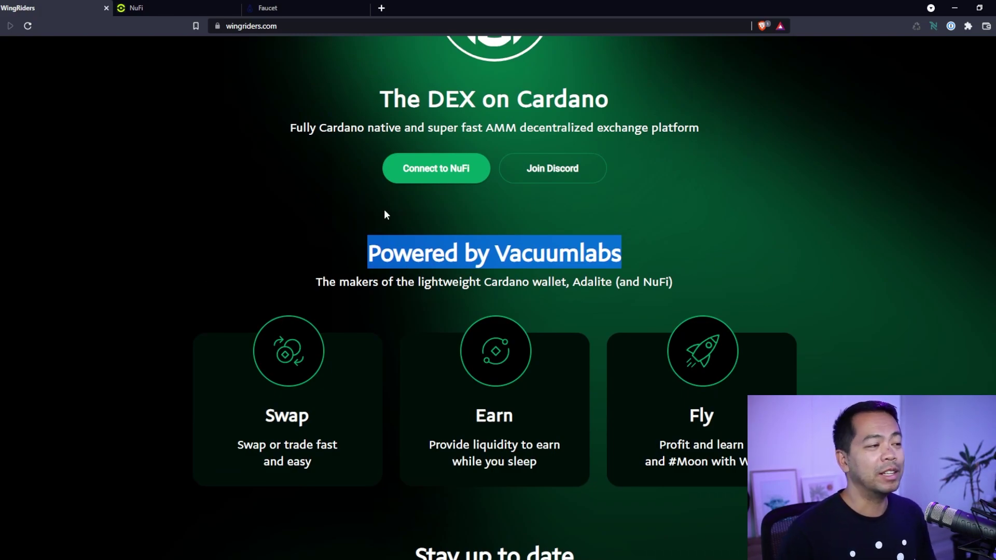
{"action": "left_click", "coordinate": [211, 4]}
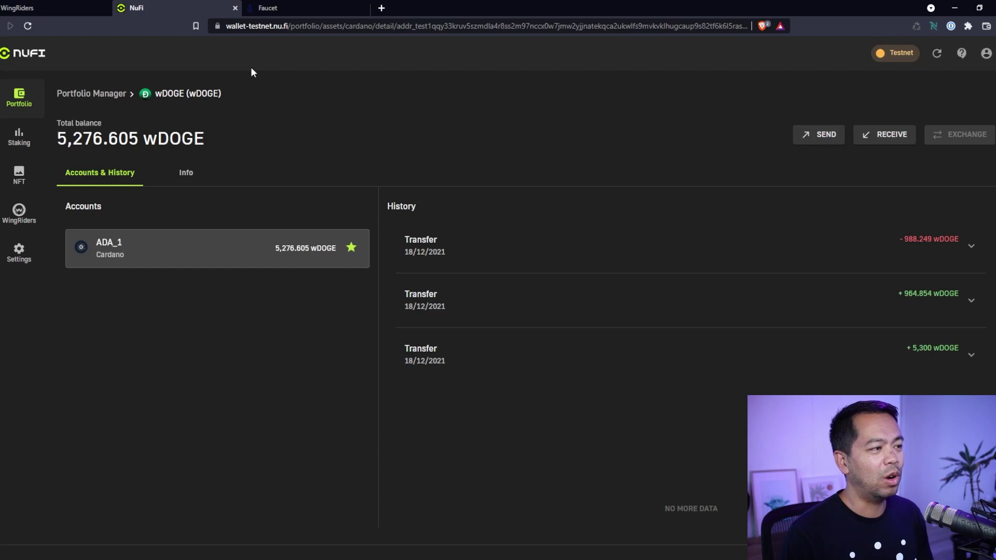